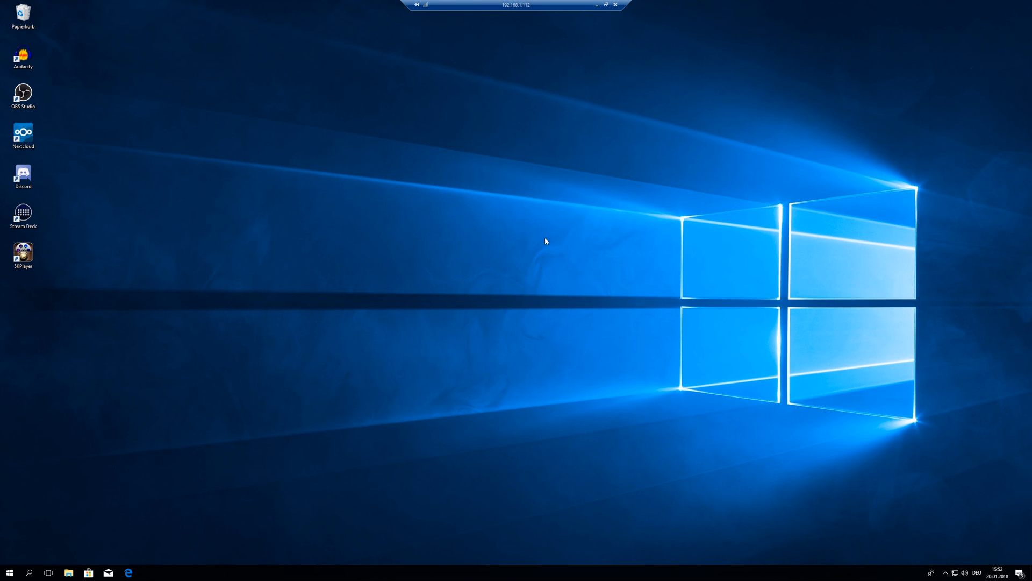
# Step: Download and install Adobe Creative Cloud, then sign in
pyautogui.click(128, 572)
pyautogui.scroll(-2, 434, 387)
pyautogui.click(434, 387)
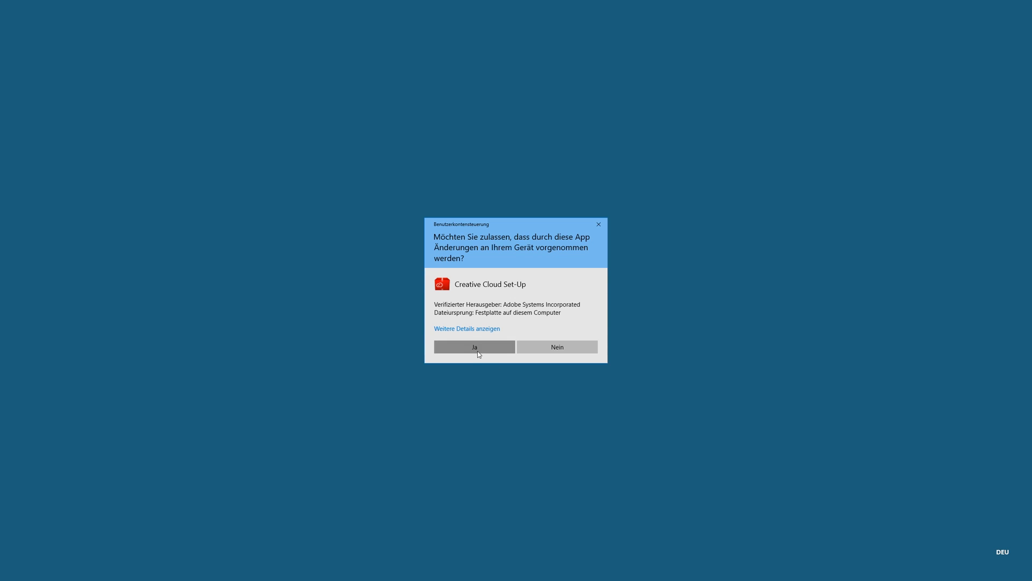
pyautogui.click(475, 347)
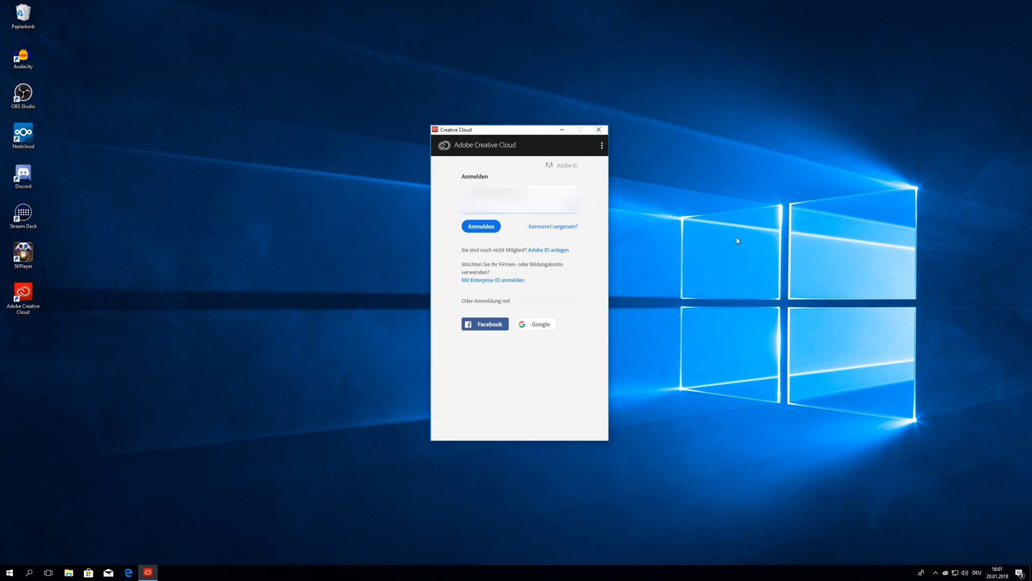
pyautogui.click(477, 228)
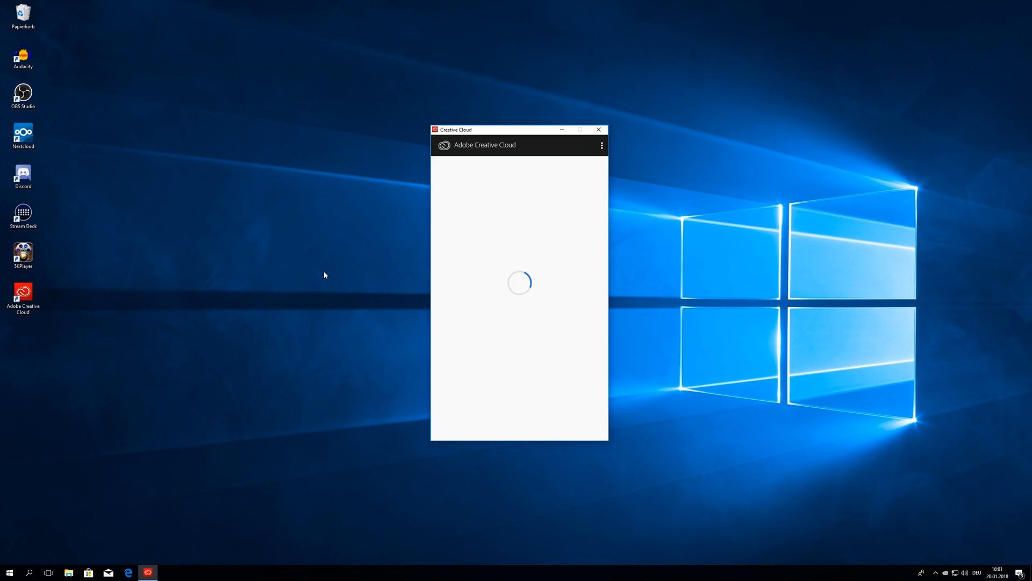
# Step: Install Media Encoder CC from the Creative Cloud apps list and launch it
pyautogui.click(485, 168)
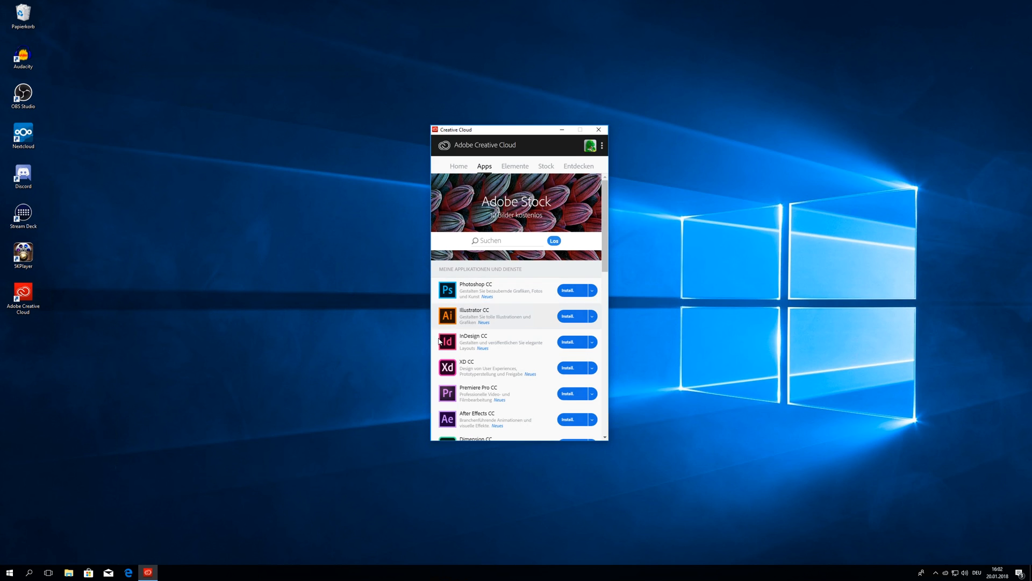
pyautogui.scroll(-15, 440, 341)
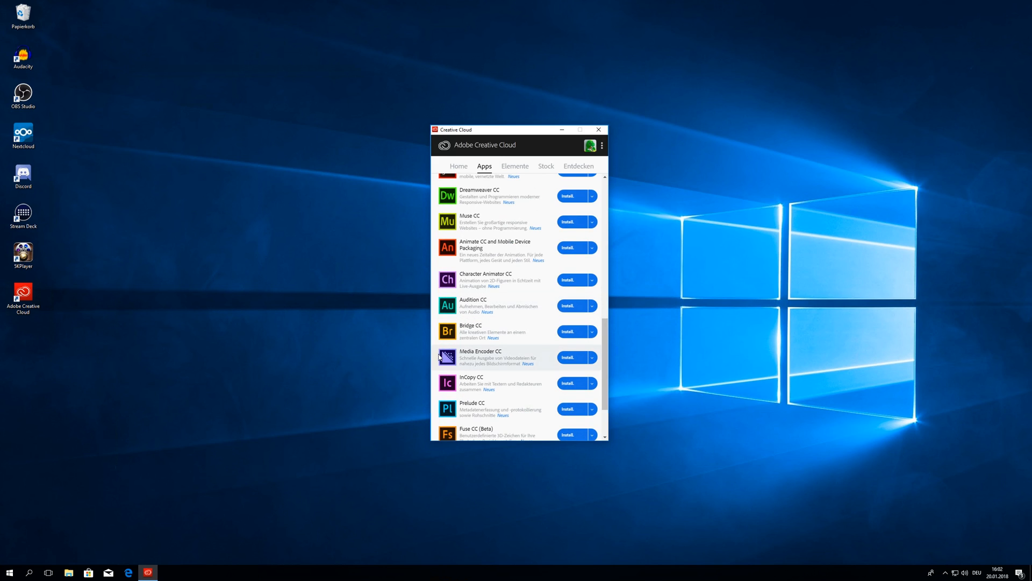
pyautogui.click(562, 360)
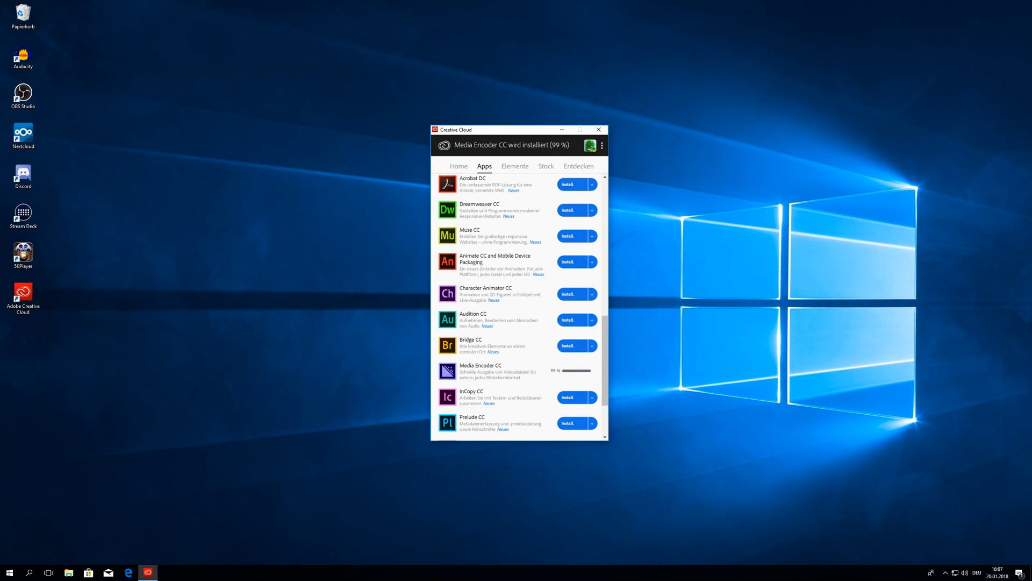
pyautogui.click(570, 372)
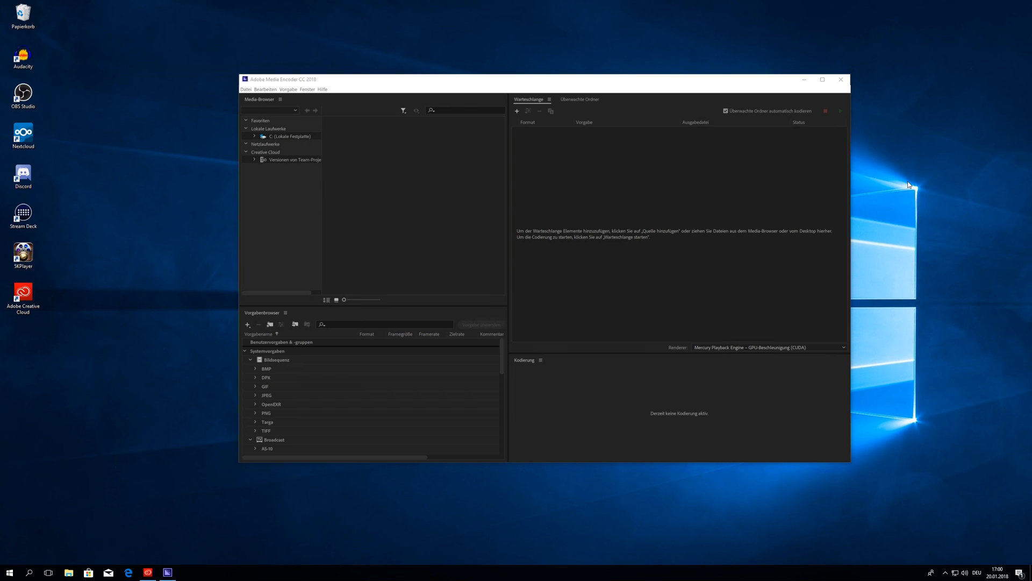
# Step: Create a new 'Media Encoder Share' folder at the root of Local Disk (C:) and open it
pyautogui.click(68, 572)
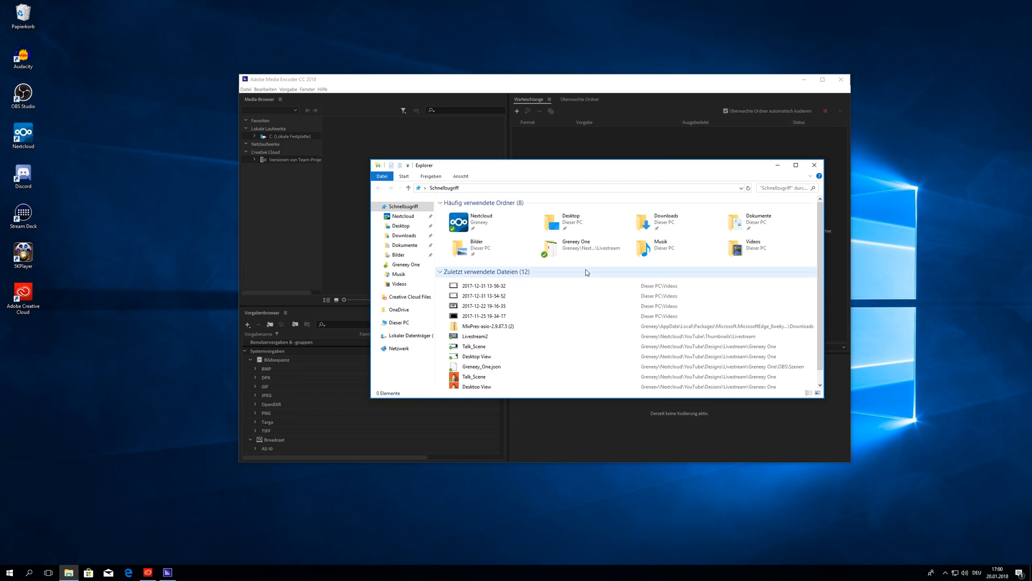
pyautogui.click(410, 326)
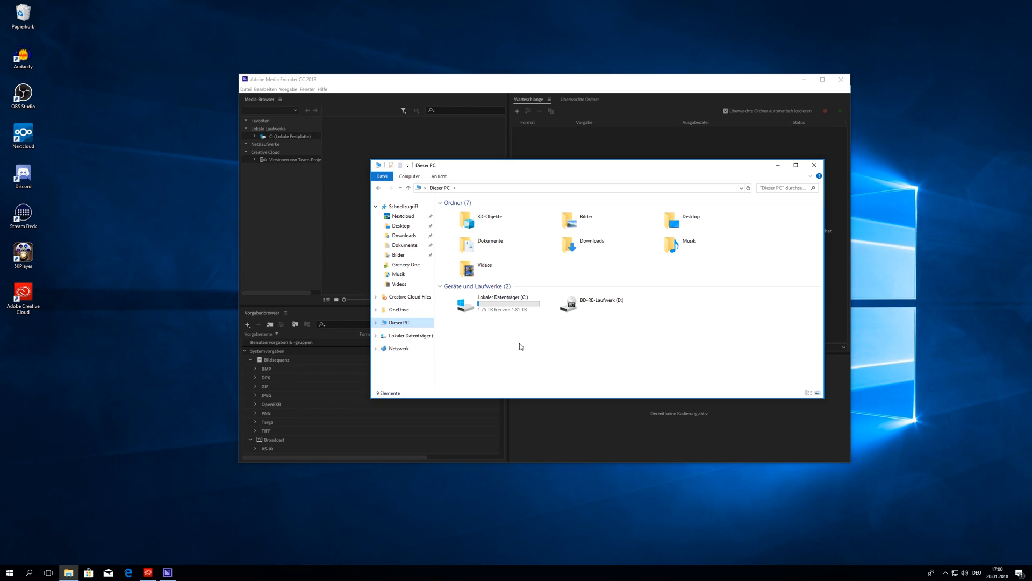
pyautogui.doubleClick(518, 306)
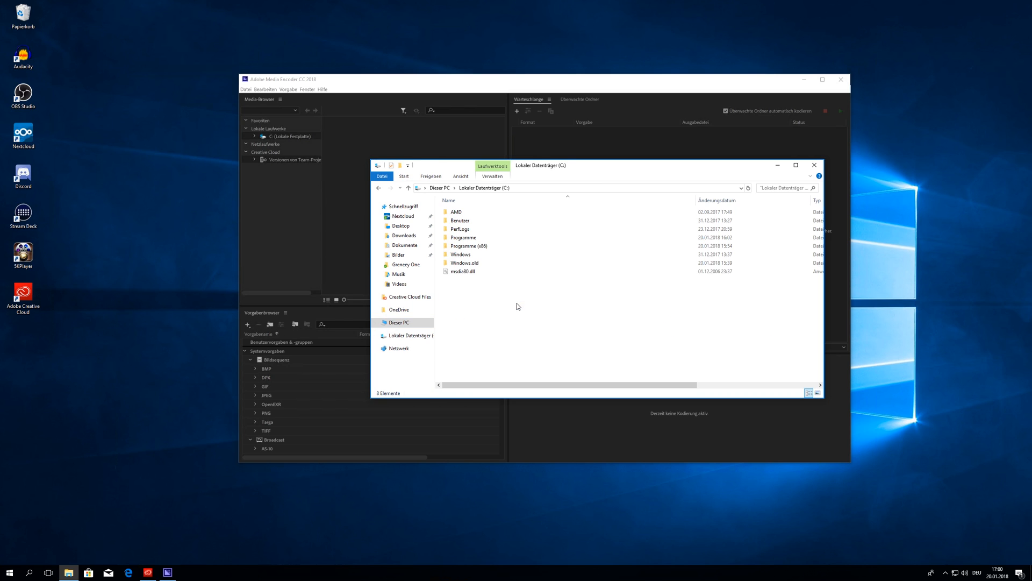
pyautogui.rightClick(491, 310)
pyautogui.moveTo(528, 396)
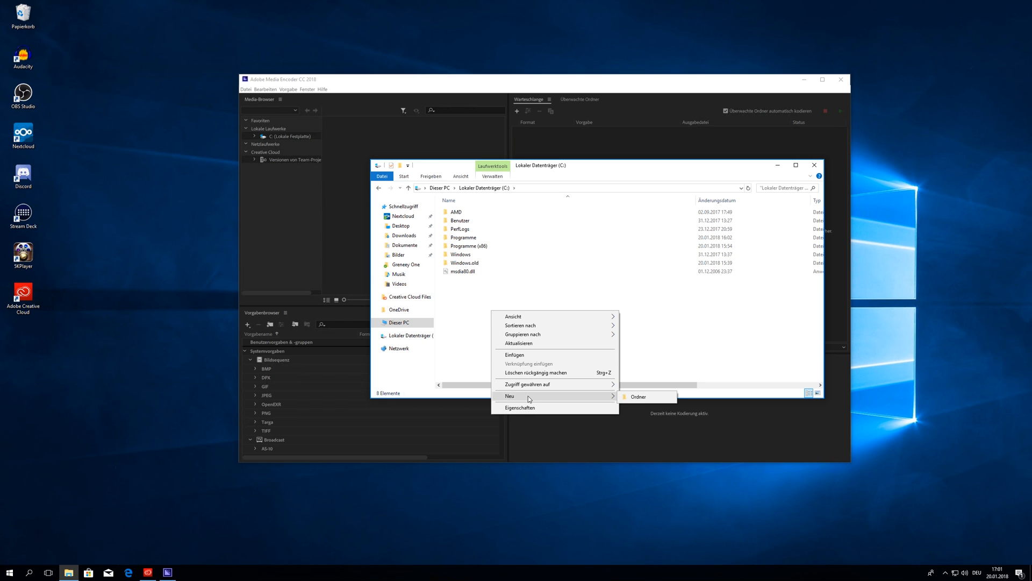
pyautogui.click(637, 397)
pyautogui.write('Media Encoder Share')
pyautogui.press('Return')
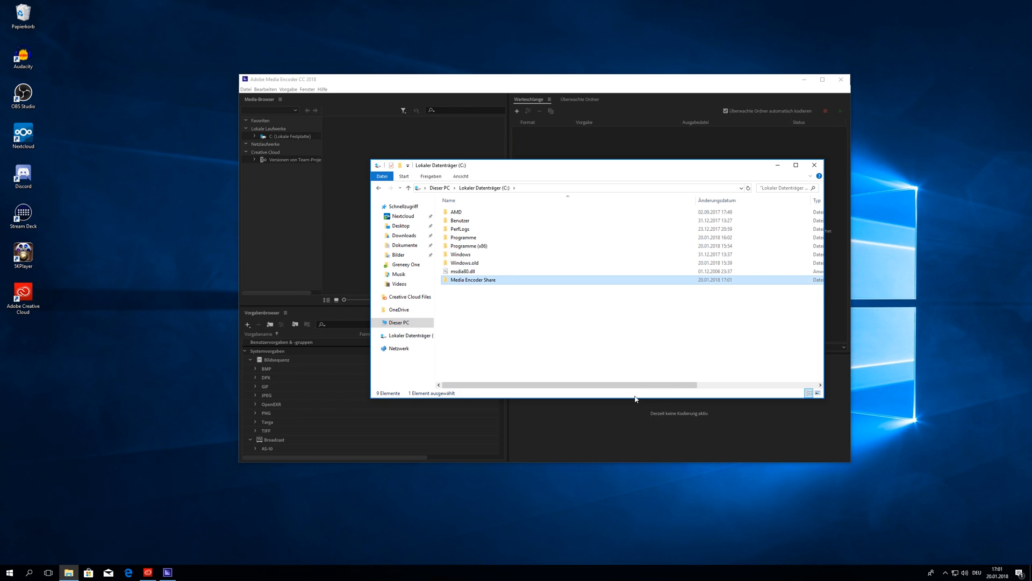
pyautogui.doubleClick(491, 282)
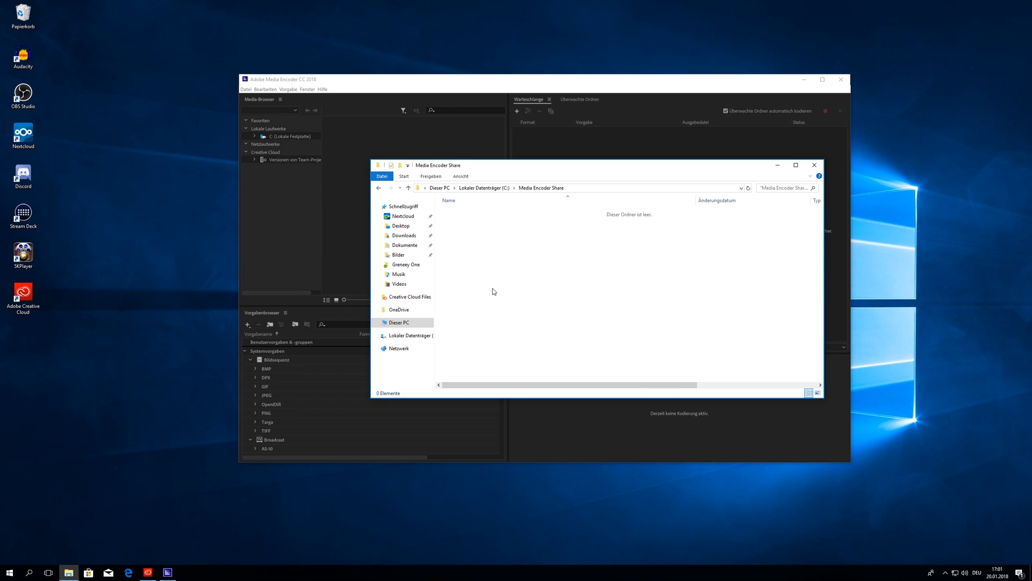
# Step: Create two subfolders, 'YouTube 1080p' and 'YouTube 720p', inside Media Encoder Share
pyautogui.rightClick(496, 254)
pyautogui.moveTo(532, 351)
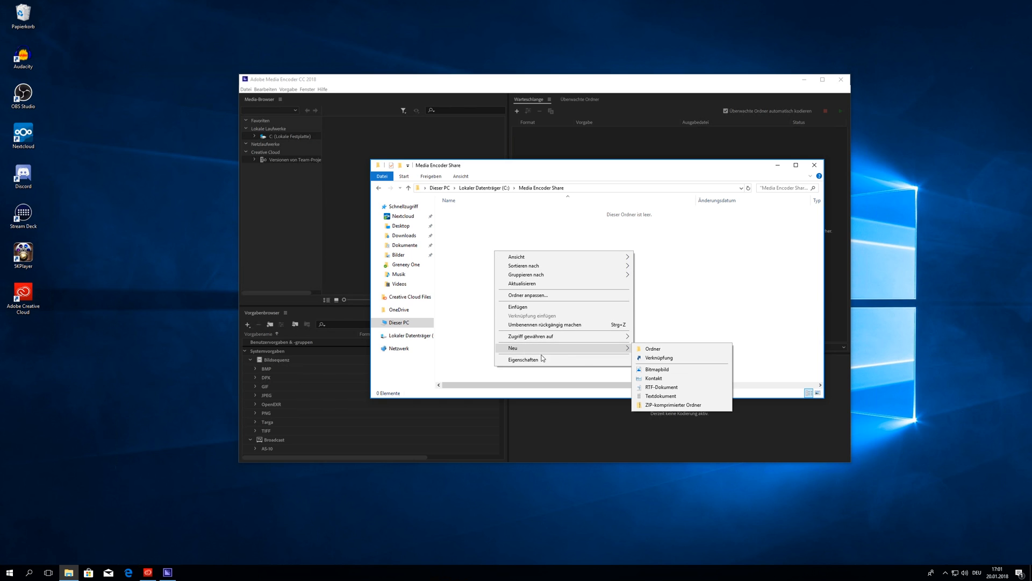
pyautogui.click(679, 349)
pyautogui.write('YouTube 1080p')
pyautogui.rightClick(505, 259)
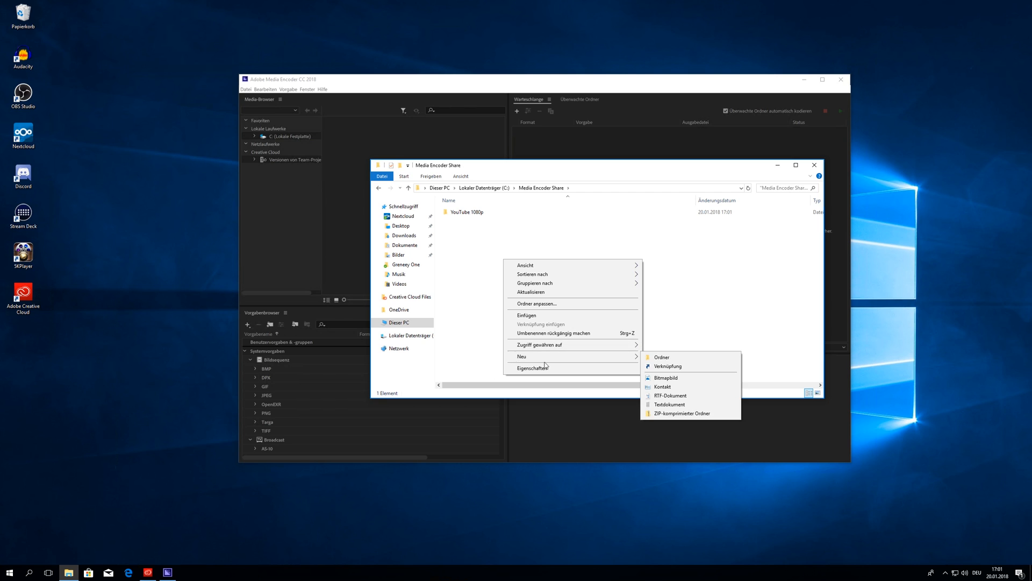
pyautogui.click(662, 357)
pyautogui.write('Y')
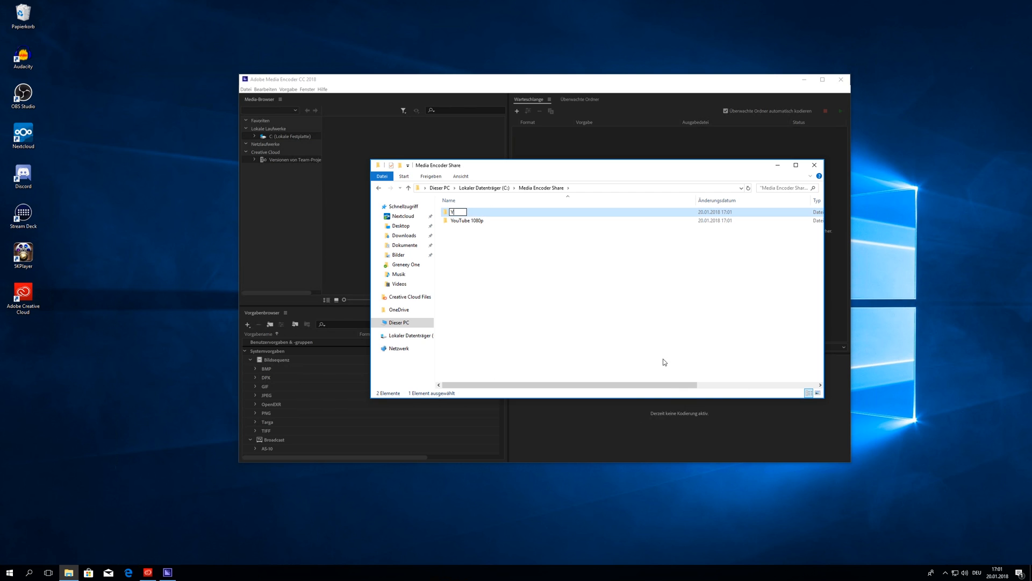
pyautogui.write('ouTube 720p')
pyautogui.click(635, 349)
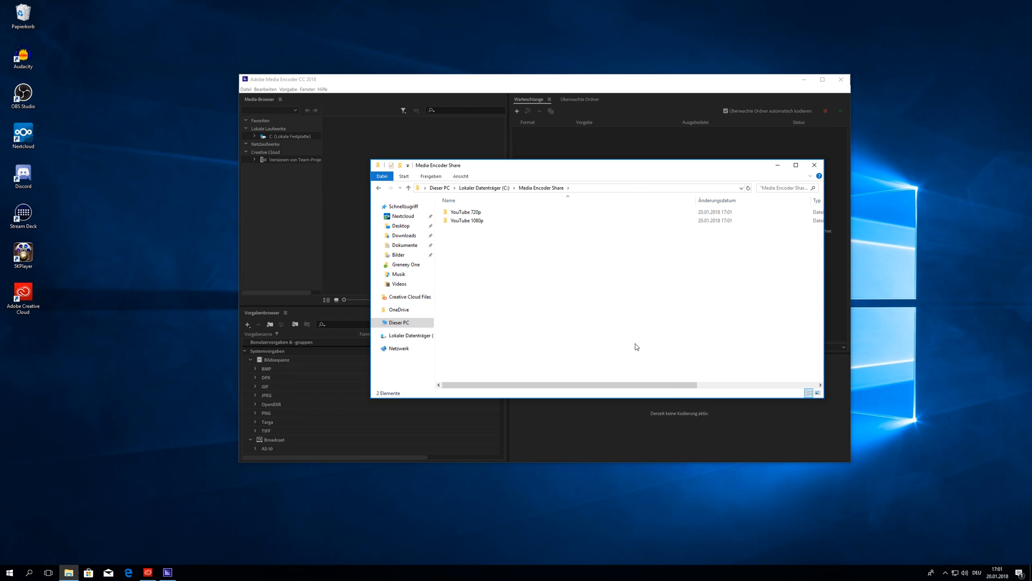
# Step: Bring the Media Encoder window back to the front
pyautogui.moveTo(497, 264); pyautogui.dragTo(442, 189)
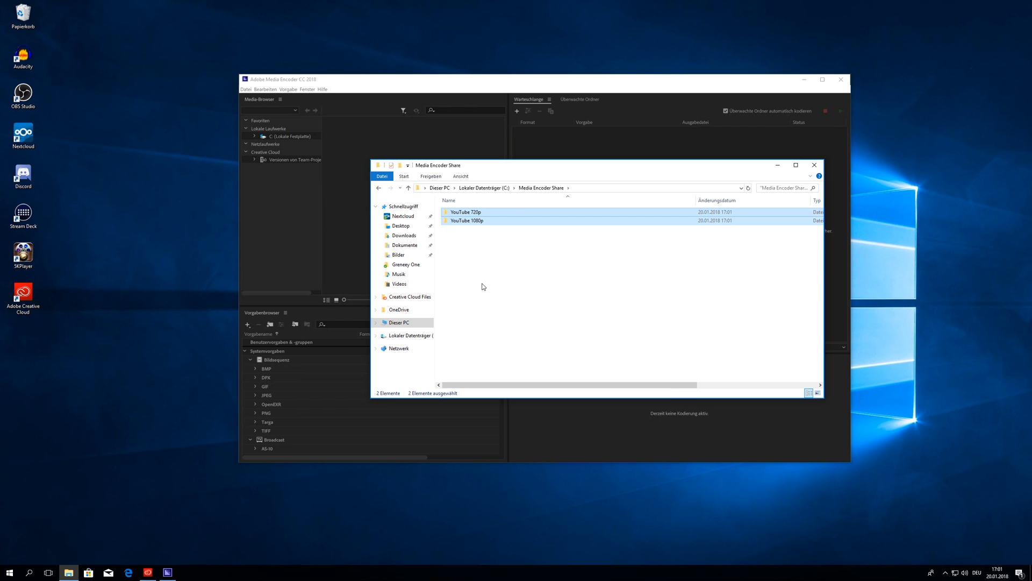
pyautogui.click(524, 281)
pyautogui.click(531, 144)
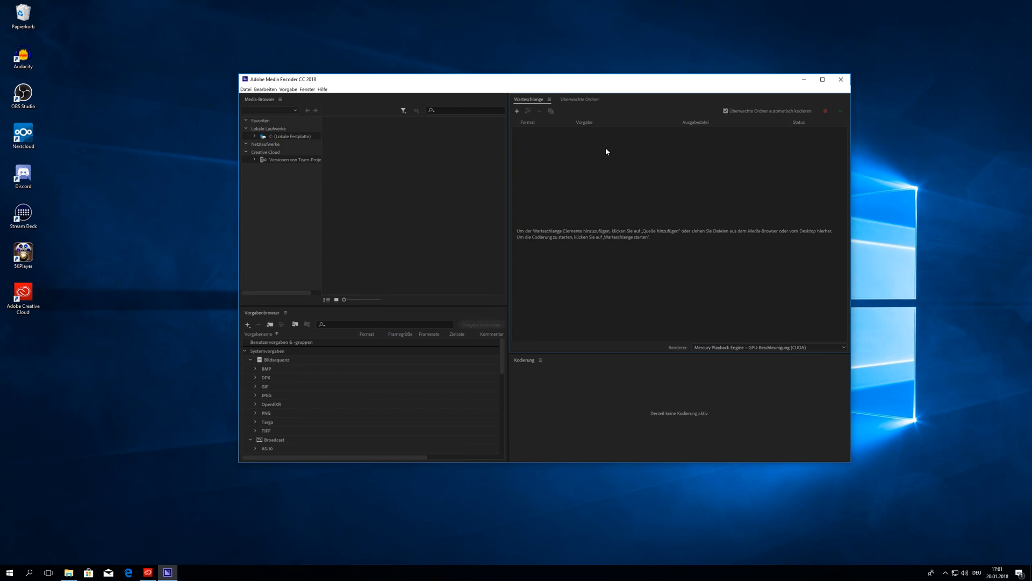
# Step: Add C:\Media Encoder Share\YouTube 1080p as a watch folder and open its H.264 export settings
pyautogui.click(580, 100)
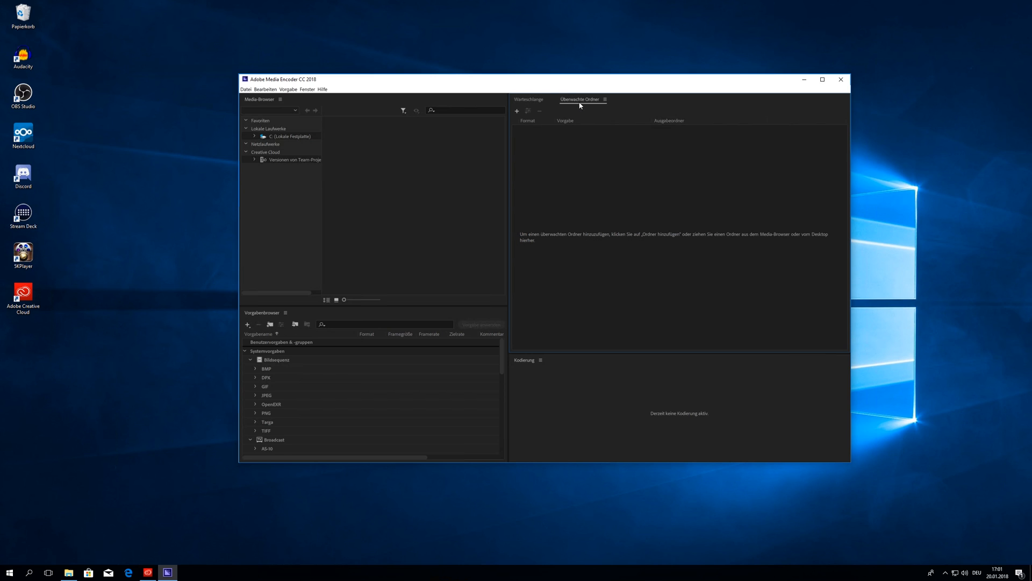
pyautogui.click(517, 110)
pyautogui.click(269, 202)
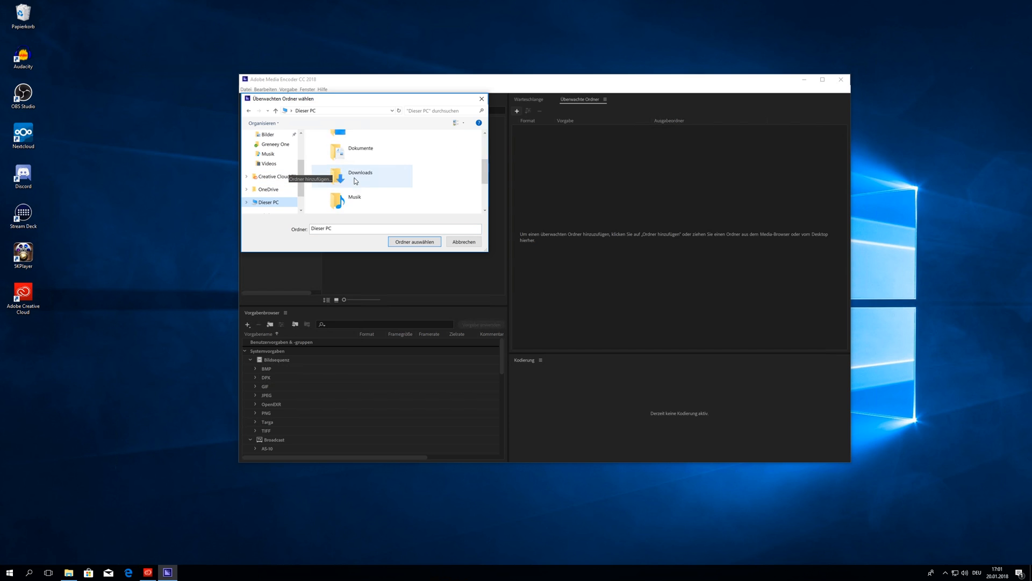
pyautogui.doubleClick(407, 167)
pyautogui.scroll(-1, 407, 167)
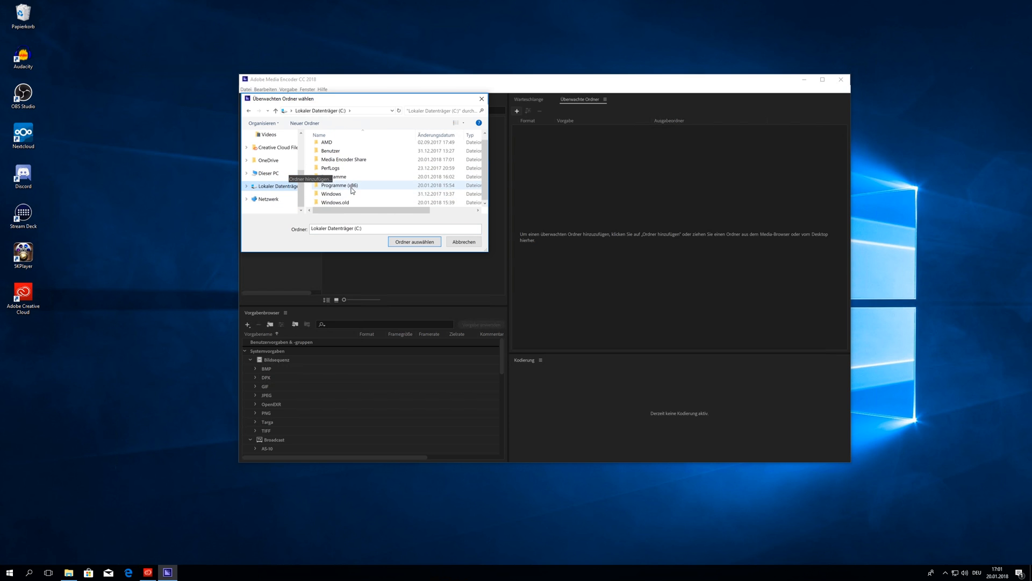
pyautogui.doubleClick(362, 160)
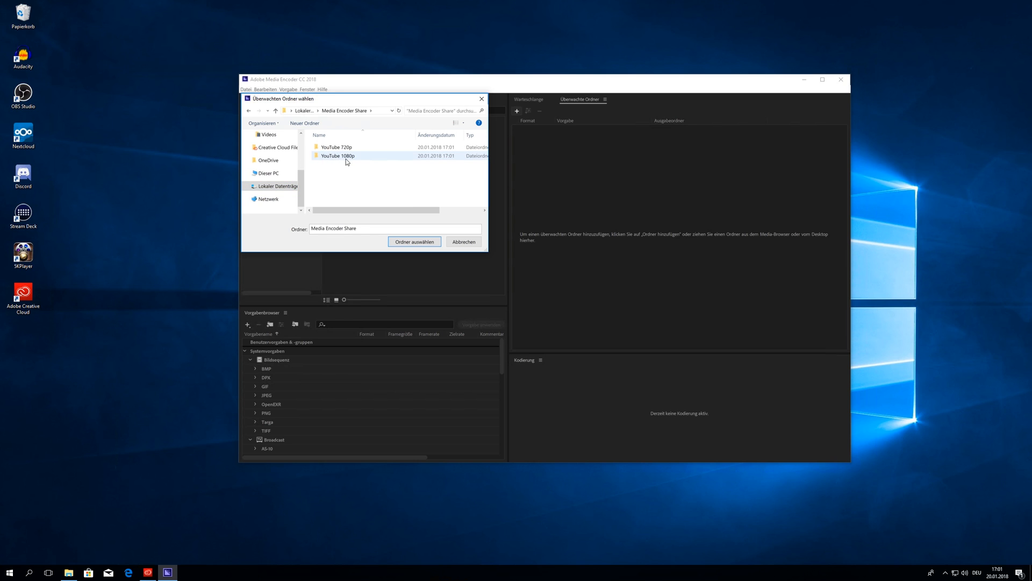
pyautogui.doubleClick(347, 158)
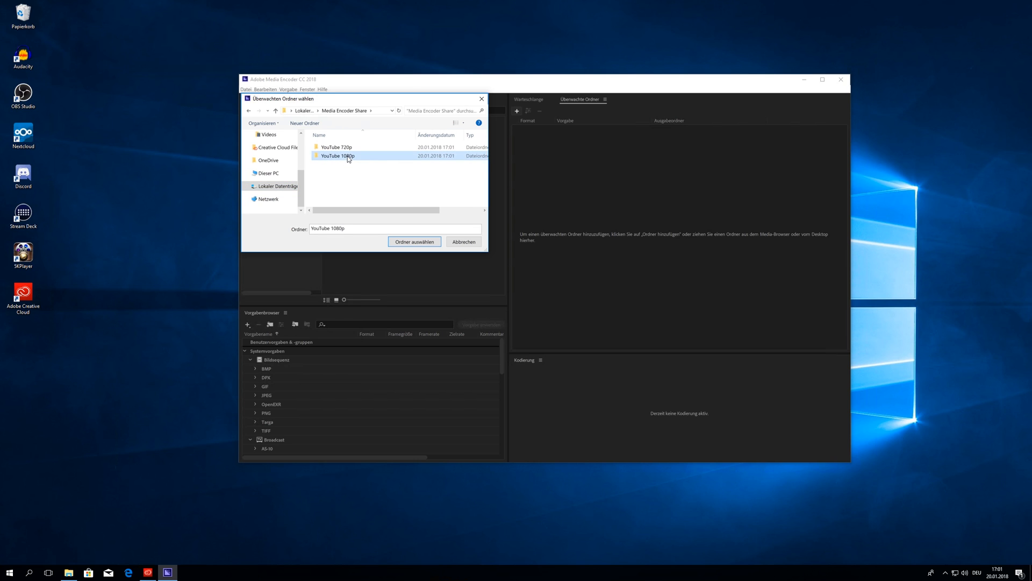
pyautogui.click(418, 243)
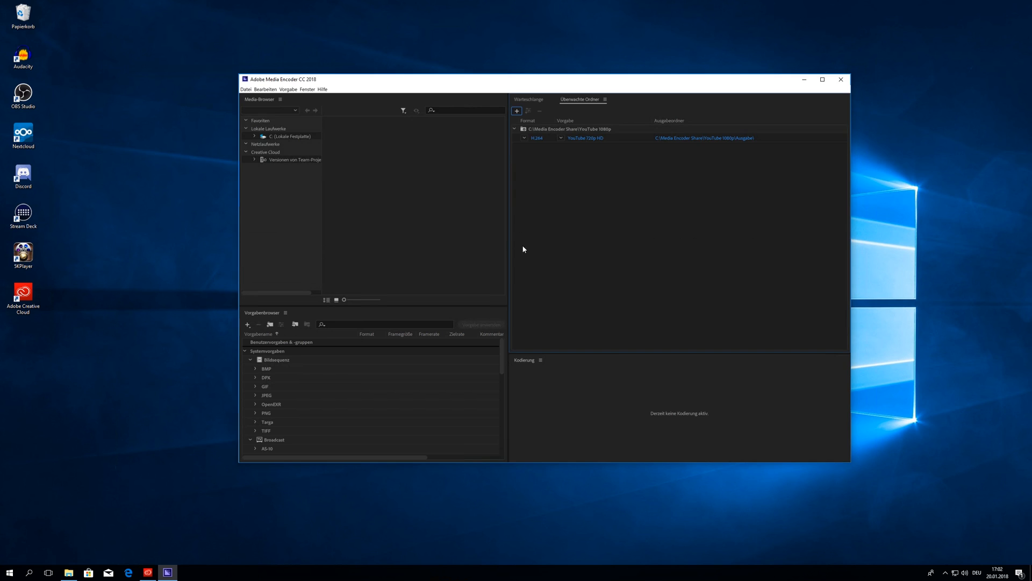
pyautogui.click(586, 140)
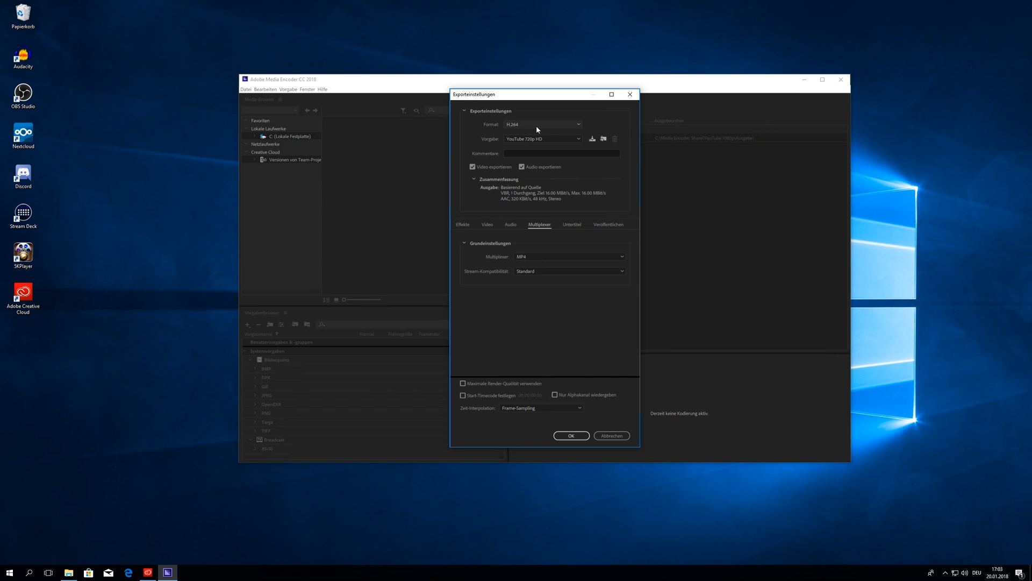
# Step: Select the YouTube 1080p HD preset and review the resulting Video resolution settings
pyautogui.click(544, 138)
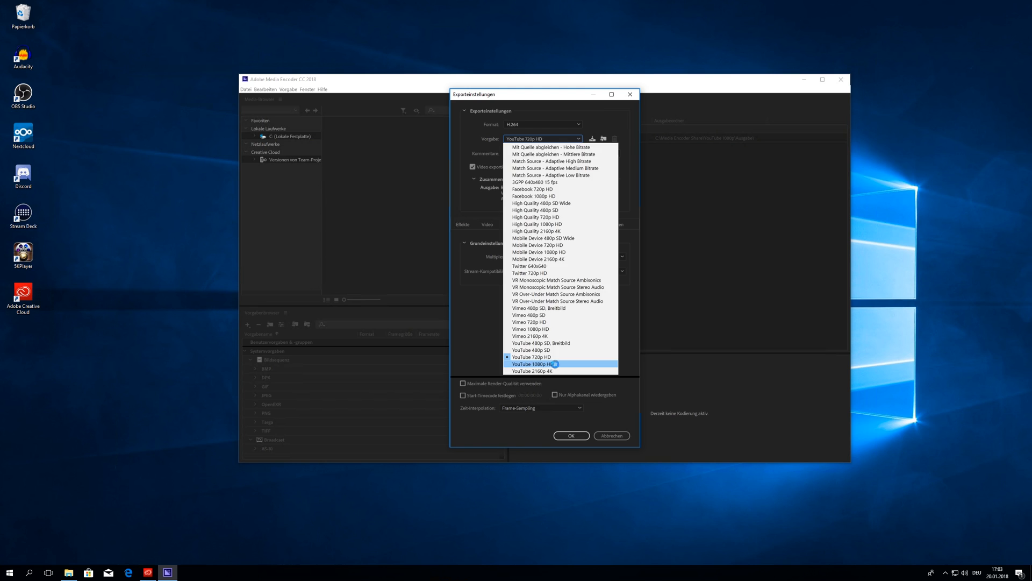
pyautogui.click(556, 365)
pyautogui.click(486, 225)
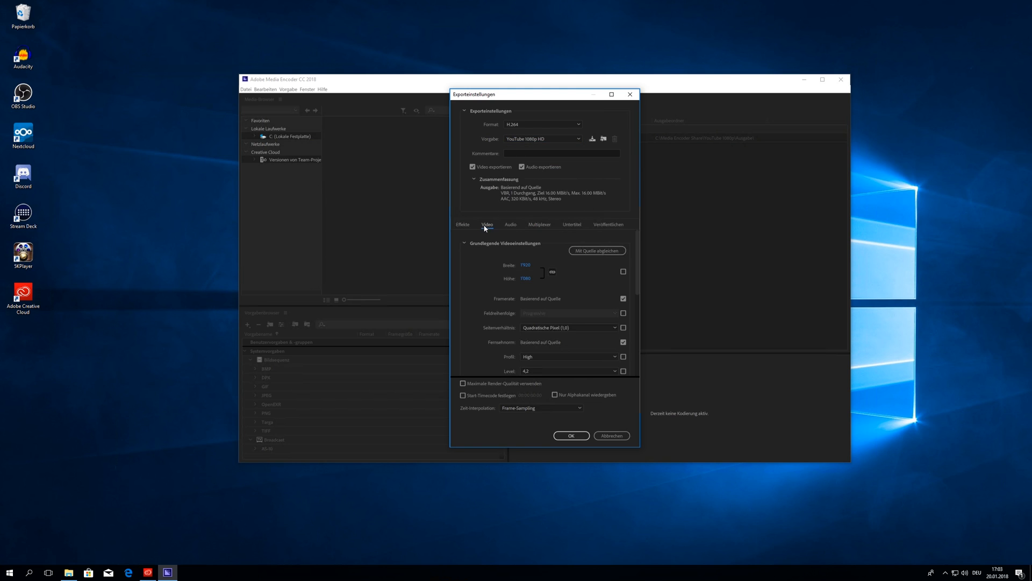
pyautogui.moveTo(637, 259)
pyautogui.mouseDown()
pyautogui.moveTo(635, 325)
pyautogui.moveTo(647, 261)
pyautogui.mouseUp()
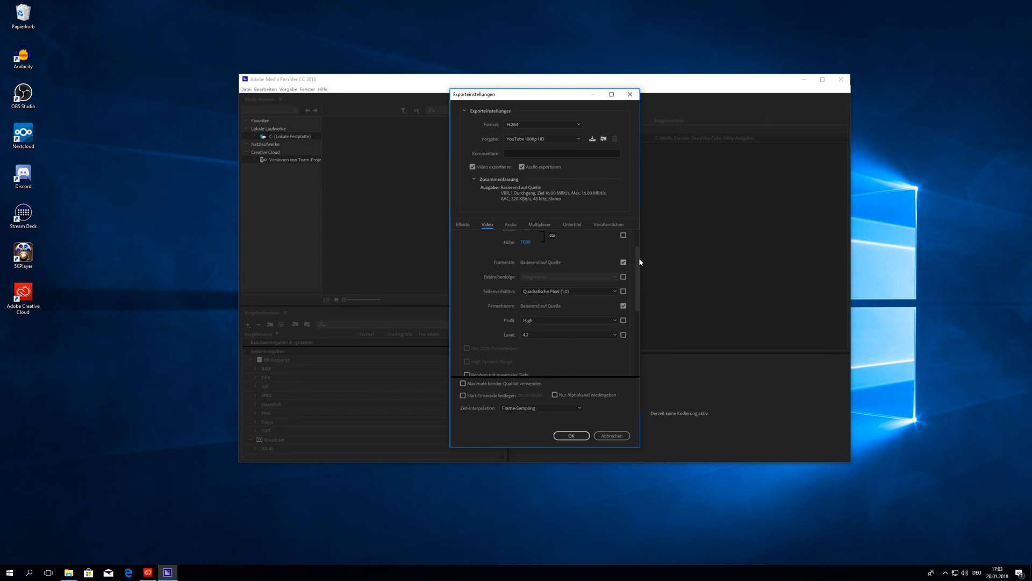
pyautogui.moveTo(639, 260); pyautogui.dragTo(640, 241)
pyautogui.moveTo(638, 292); pyautogui.dragTo(641, 248)
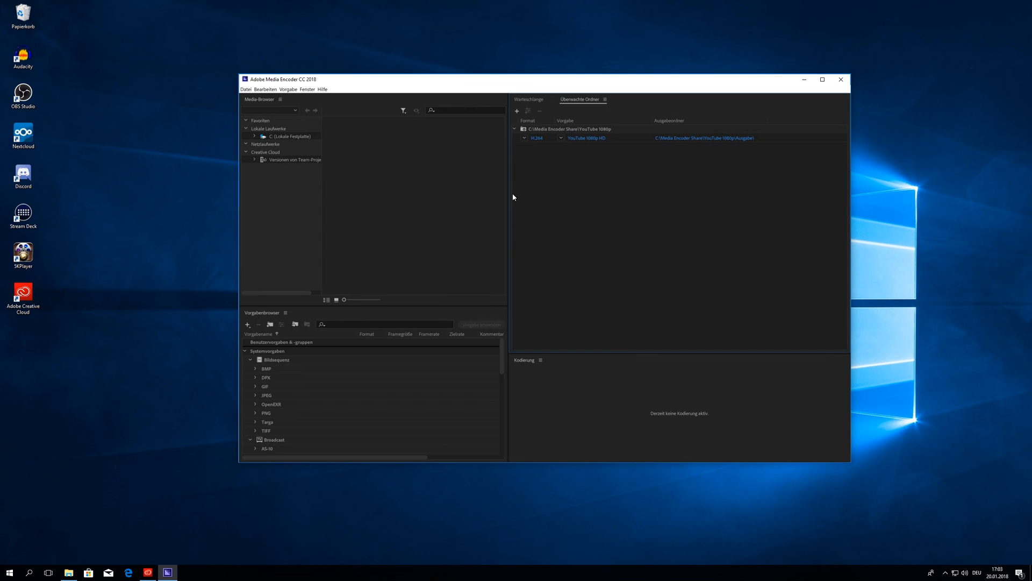
# Step: Add C:\Media Encoder Share\YouTube 720p as a second watch folder
pyautogui.click(516, 111)
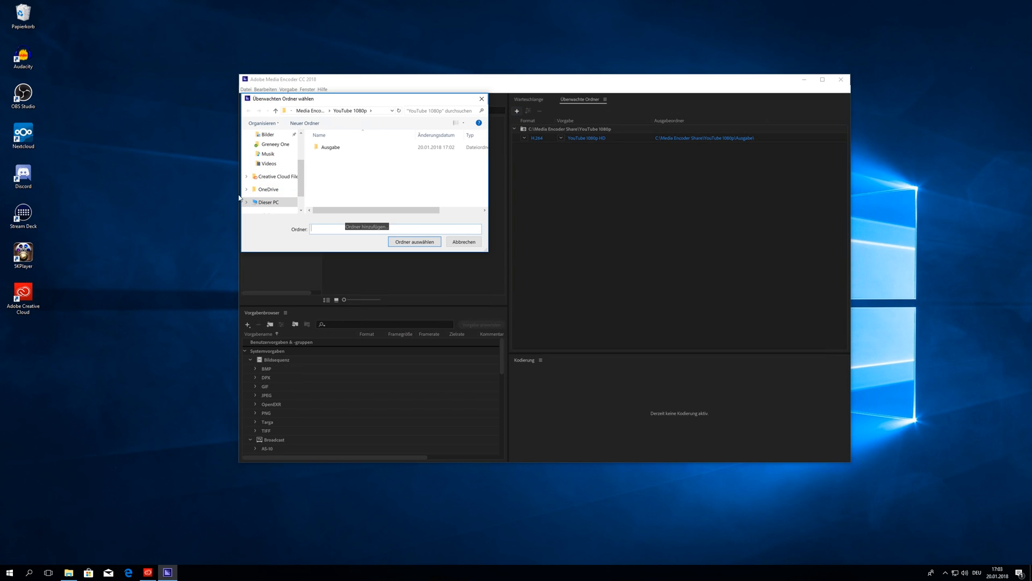
pyautogui.scroll(-2, 370, 201)
pyautogui.doubleClick(371, 177)
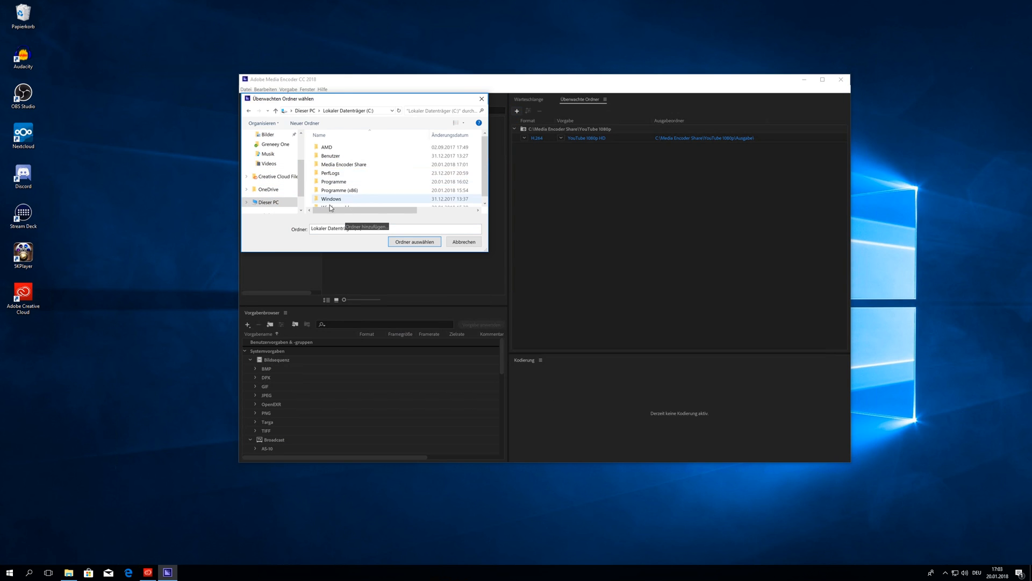
pyautogui.doubleClick(356, 161)
pyautogui.doubleClick(345, 151)
pyautogui.click(407, 242)
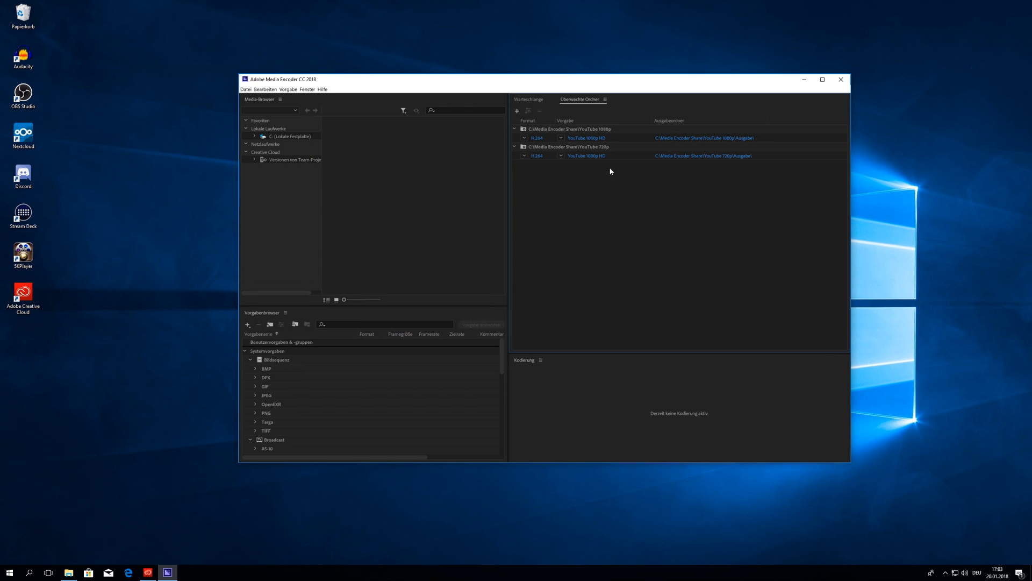
# Step: Switch the 720p watch folder's output preset to YouTube 720p HD and confirm
pyautogui.click(589, 156)
pyautogui.click(542, 139)
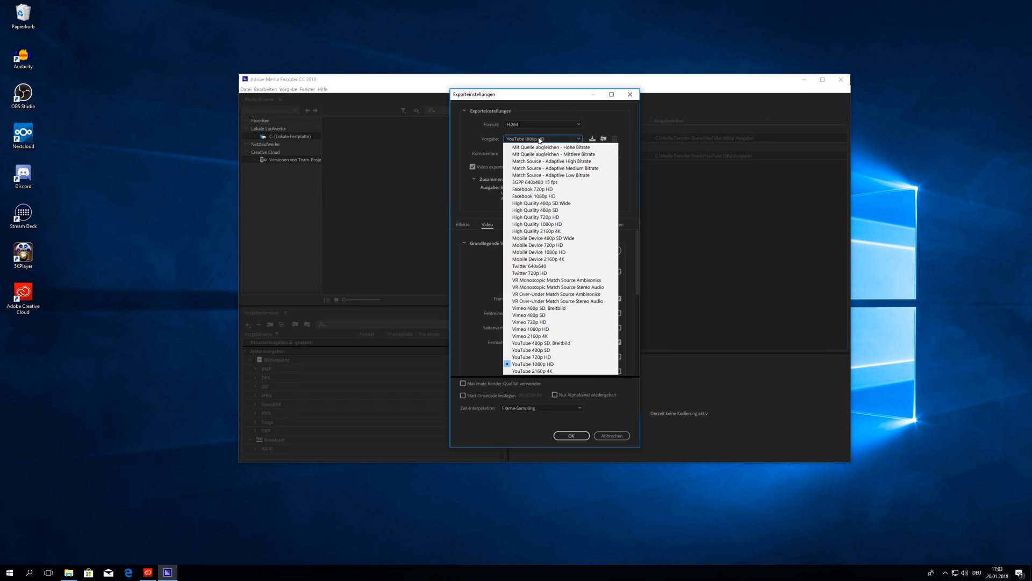
pyautogui.click(537, 357)
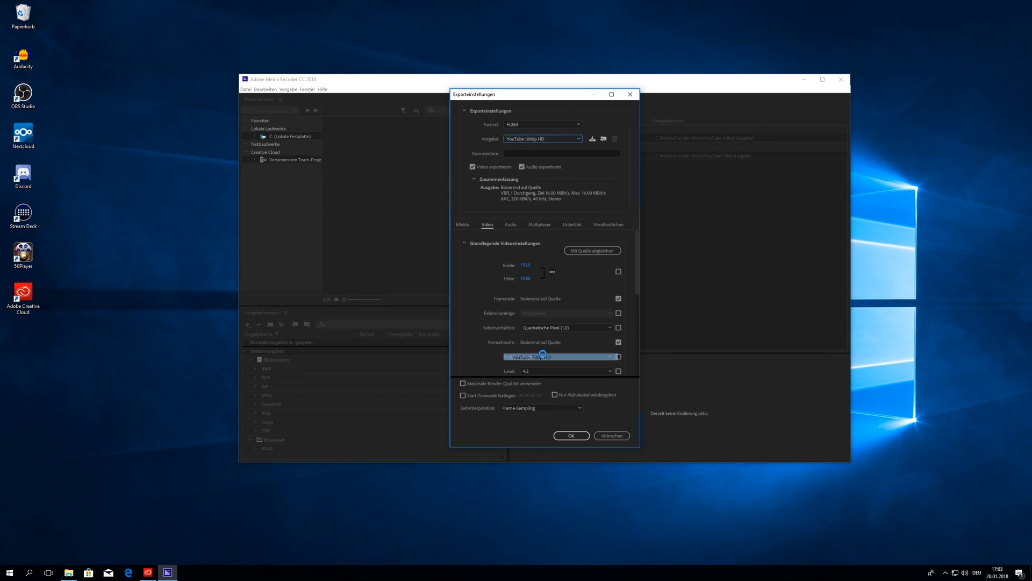
pyautogui.click(572, 435)
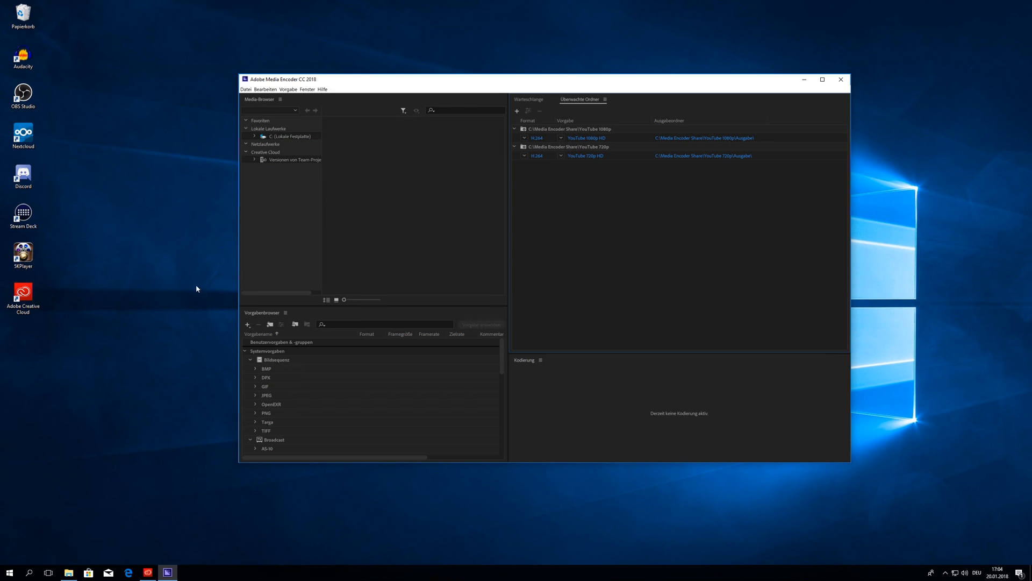
pyautogui.click(69, 572)
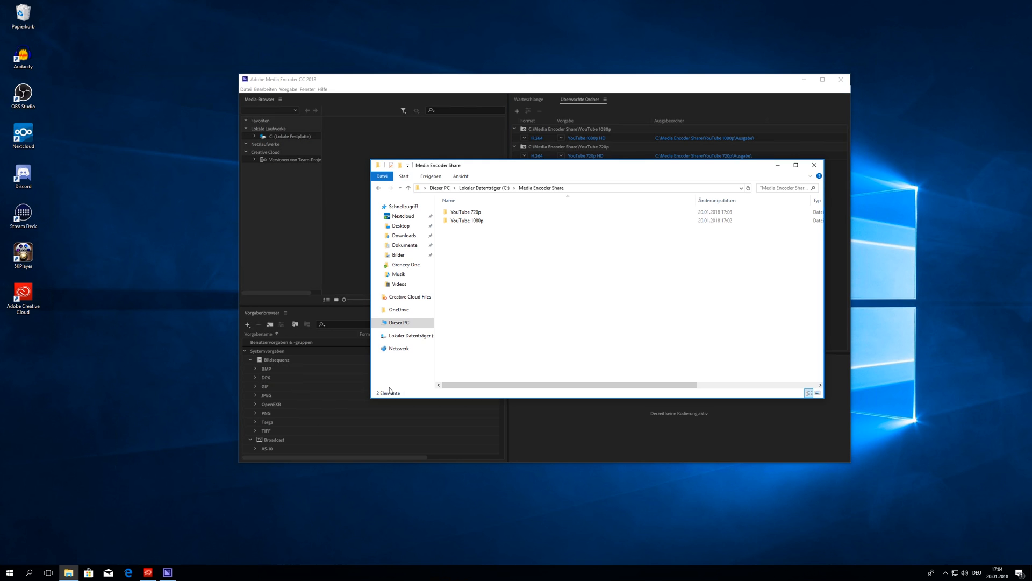
# Step: Open Advanced Sharing for the Media Encoder Share folder from its properties
pyautogui.click(484, 187)
pyautogui.rightClick(471, 230)
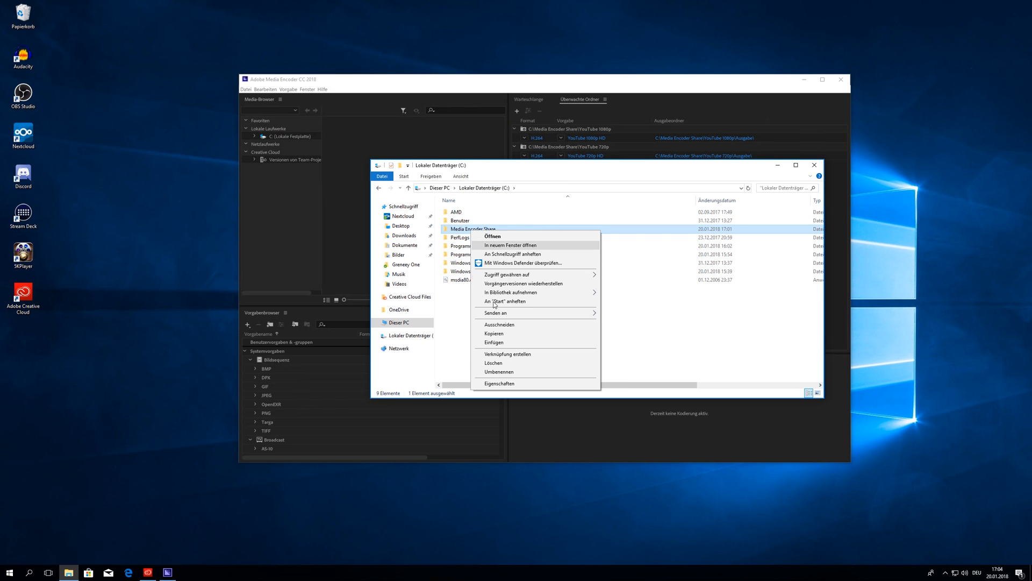
pyautogui.click(500, 383)
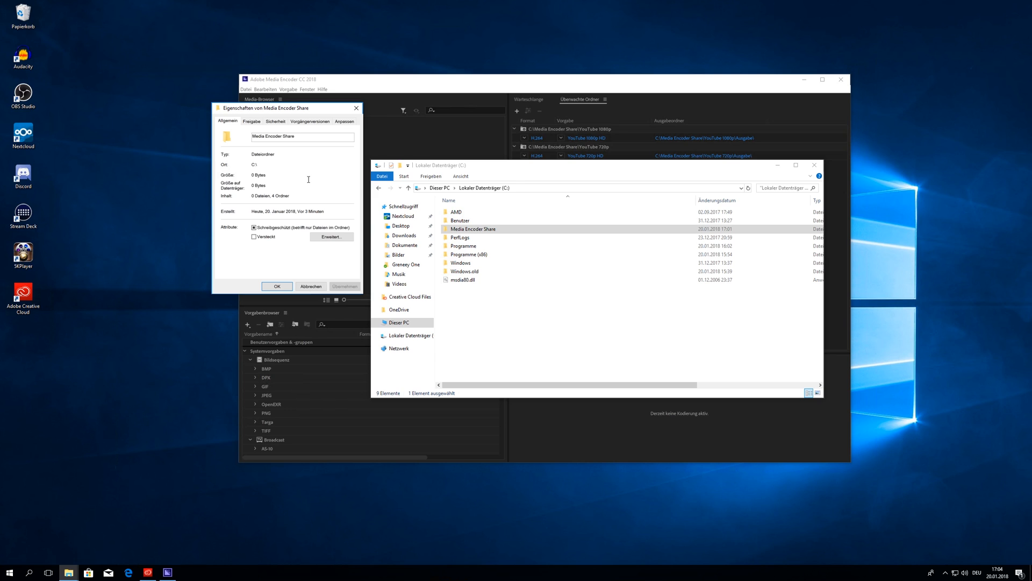
pyautogui.click(253, 123)
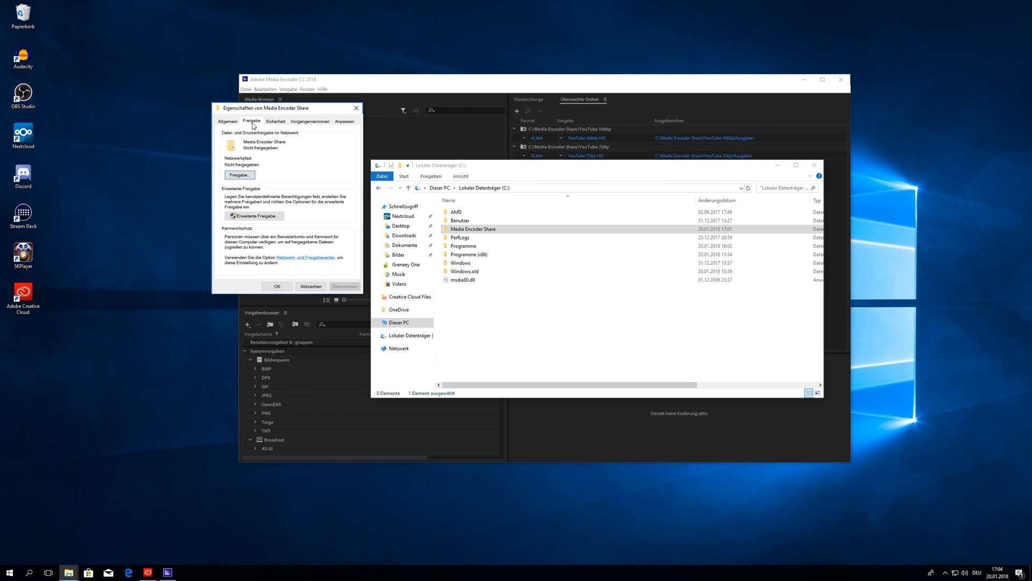
pyautogui.click(257, 219)
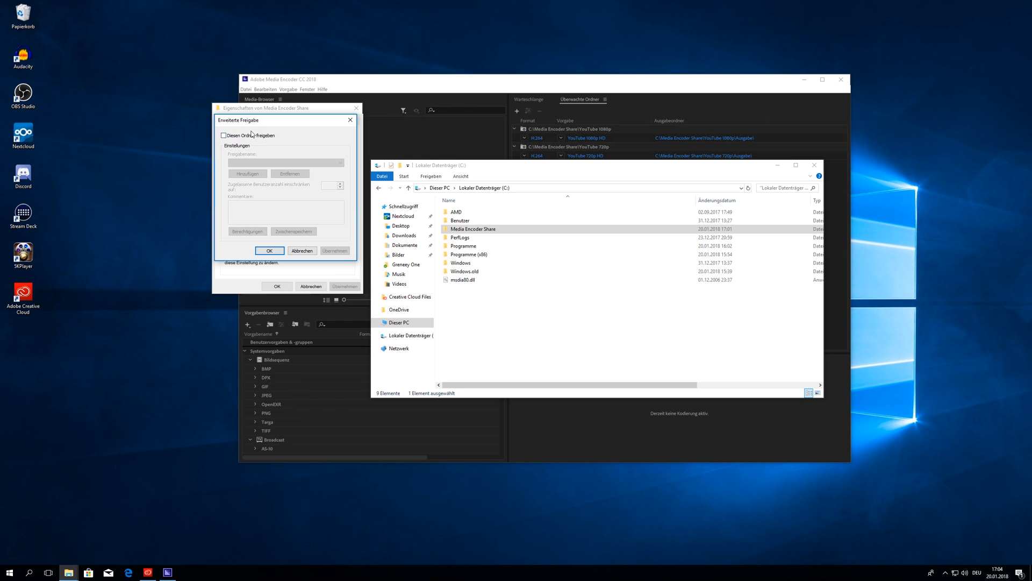
# Step: Share the folder as 'Media Encoder Share' with the comment 'Render Server' and apply
pyautogui.click(276, 135)
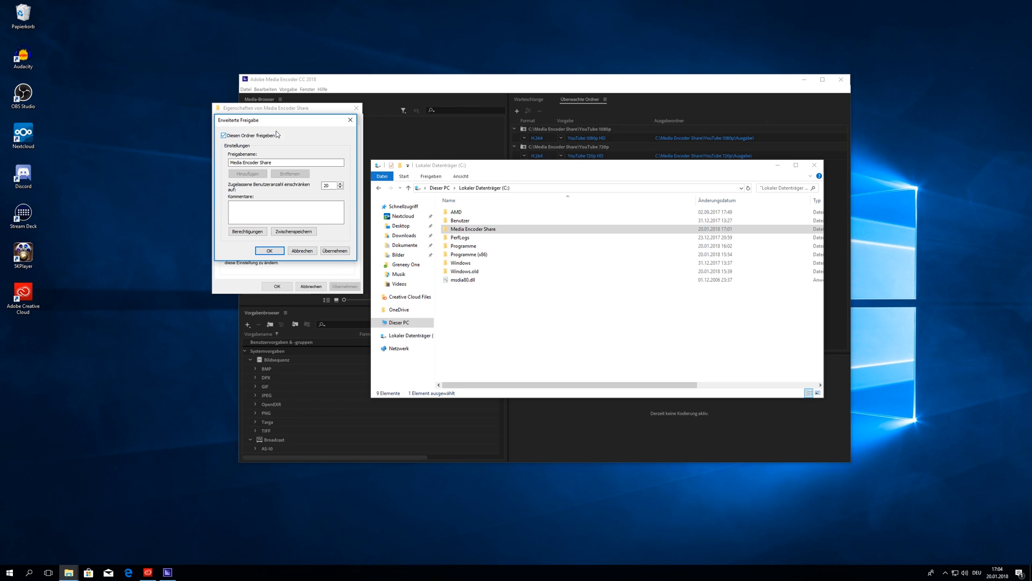
pyautogui.moveTo(272, 163); pyautogui.dragTo(215, 165)
pyautogui.click(251, 162)
pyautogui.click(255, 211)
pyautogui.write('Render Server')
pyautogui.click(332, 252)
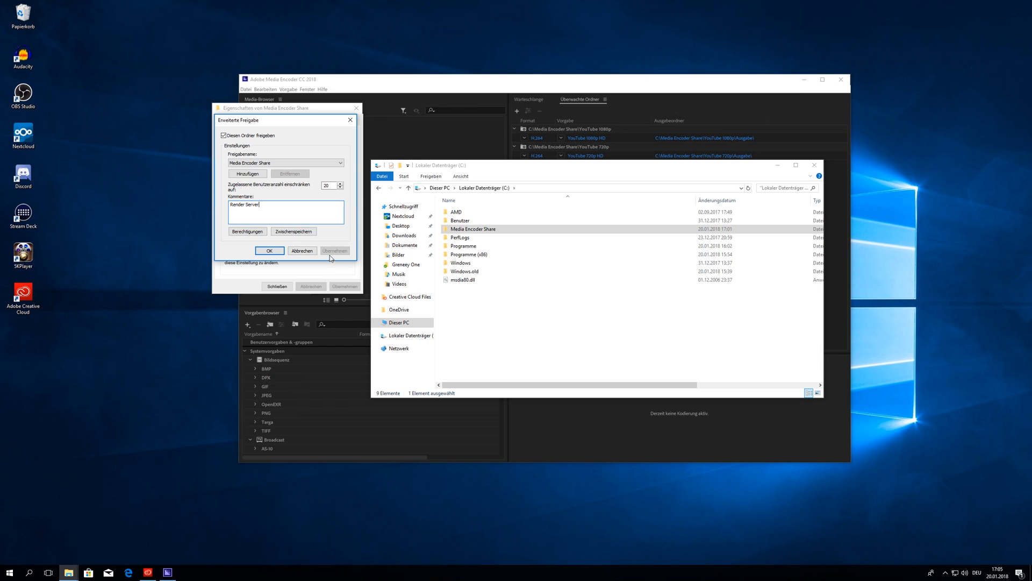
pyautogui.click(247, 231)
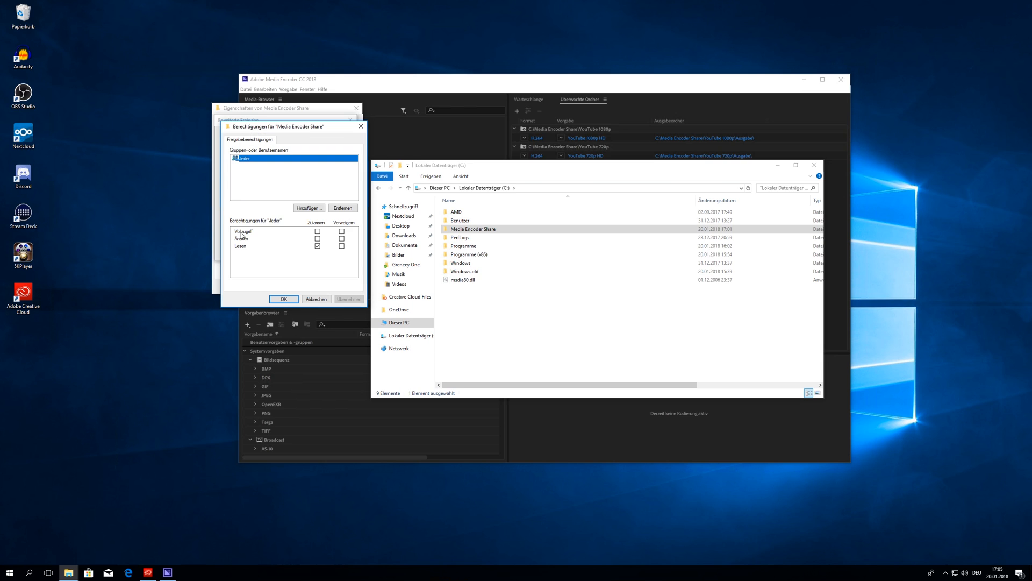
# Step: Grant the Jeder (Everyone) group Full Control and Change share permissions and apply them
pyautogui.click(238, 181)
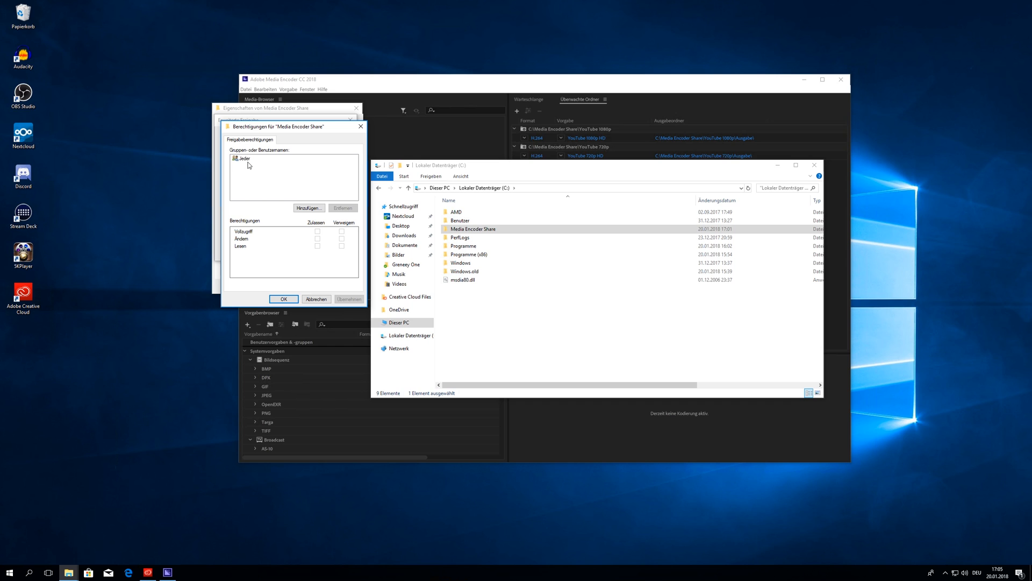
pyautogui.click(251, 162)
pyautogui.click(317, 231)
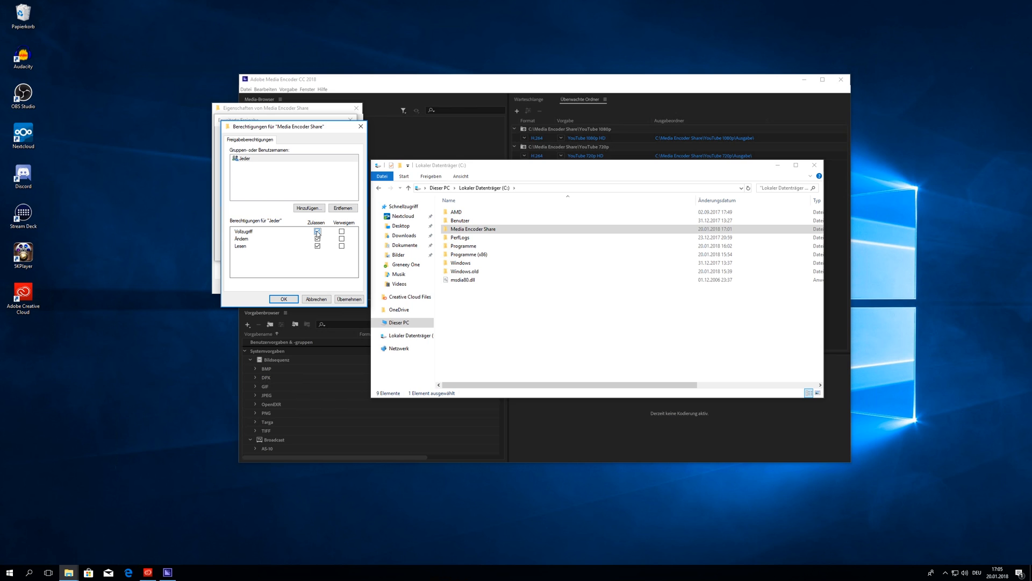
pyautogui.click(277, 183)
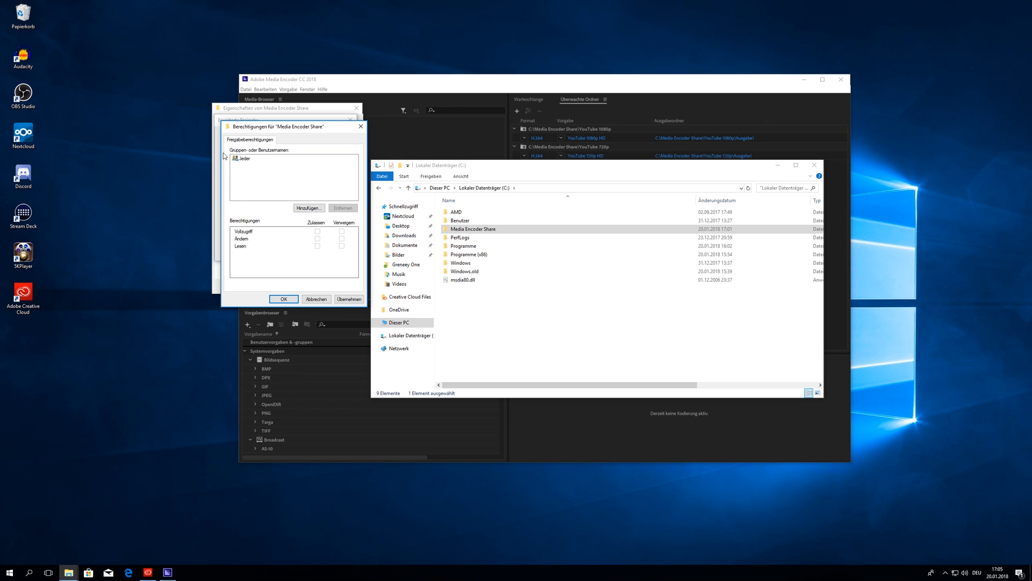
pyautogui.click(347, 299)
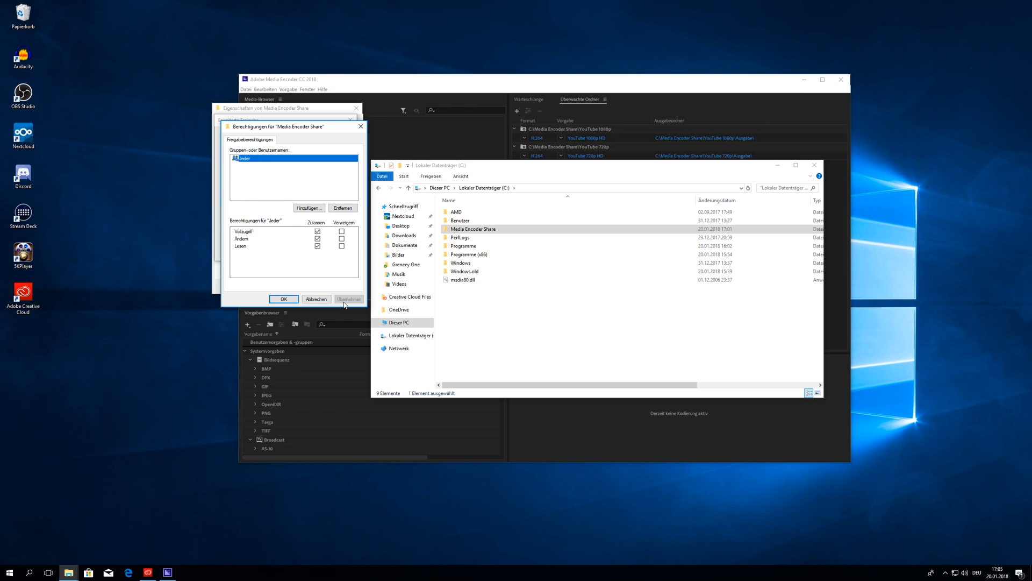
pyautogui.click(289, 300)
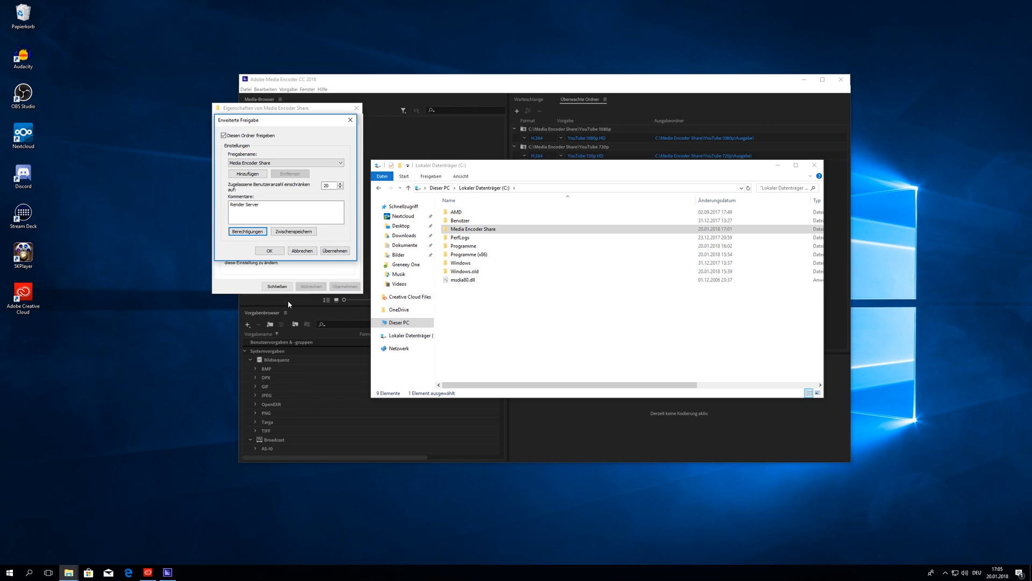
# Step: Close Advanced Sharing and copy the folder's network path from the Sharing tab
pyautogui.click(269, 251)
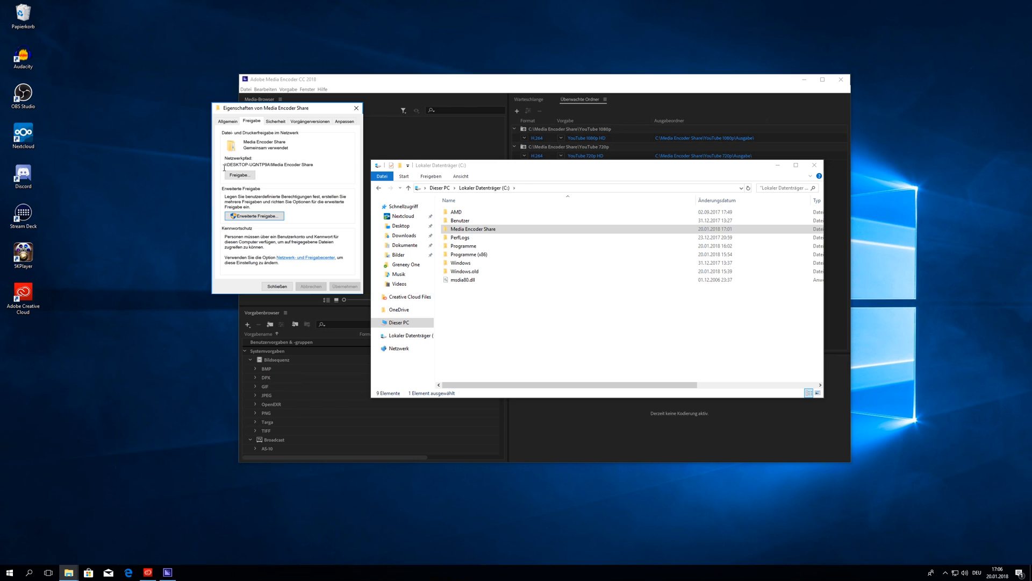
pyautogui.moveTo(225, 167); pyautogui.dragTo(318, 167)
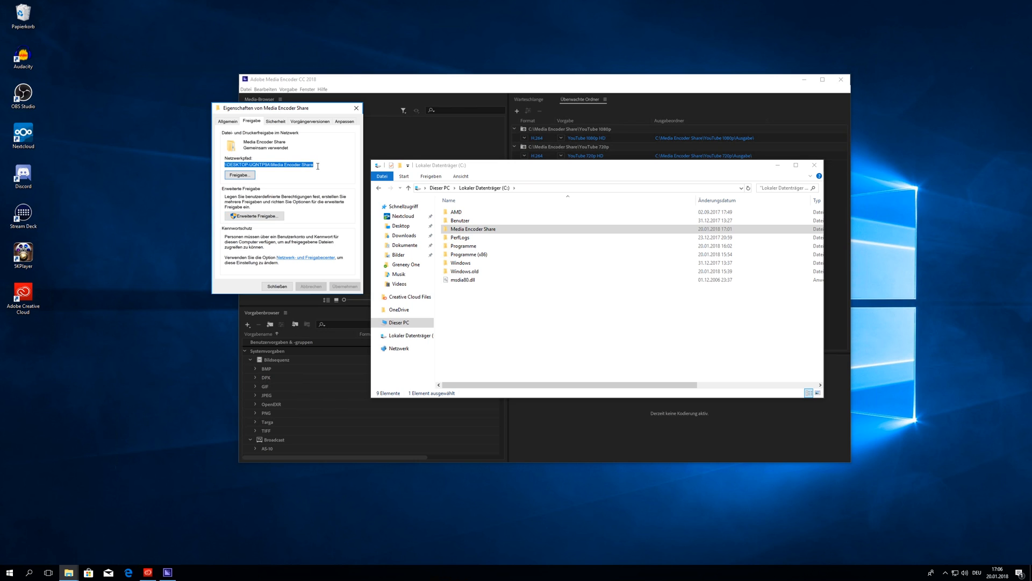
pyautogui.rightClick(277, 168)
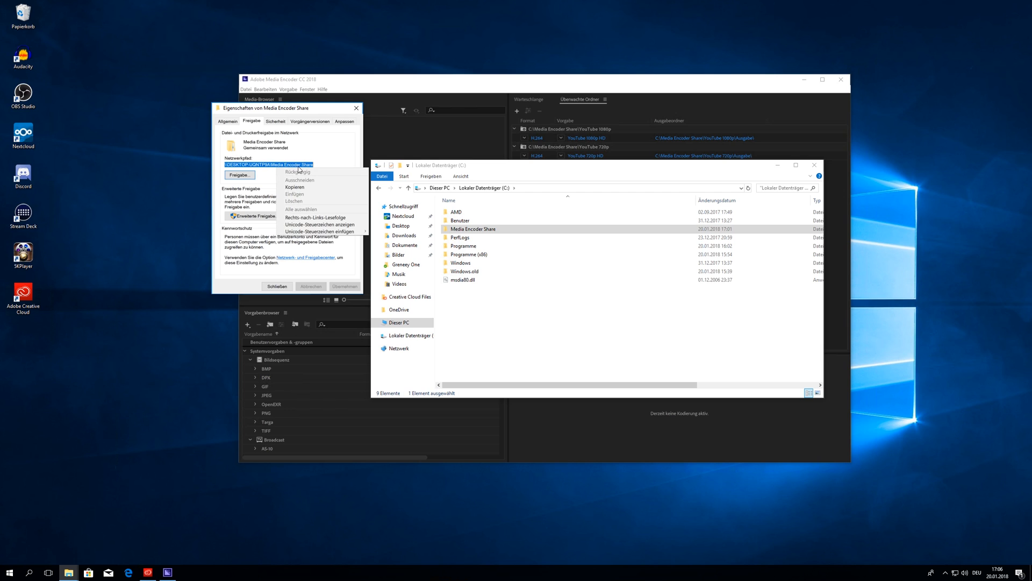
pyautogui.click(295, 187)
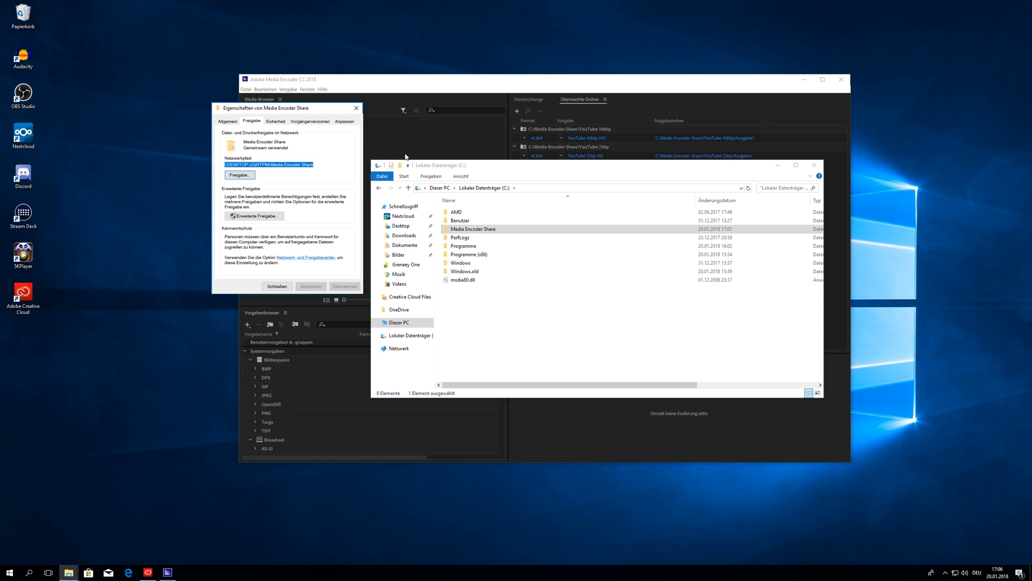
# Step: Leave remote full screen and open the network Media Encoder Share folder in a new Explorer window via the pasted path
pyautogui.doubleClick(521, 2)
pyautogui.click(523, 176)
pyautogui.click(89, 572)
pyautogui.click(311, 151)
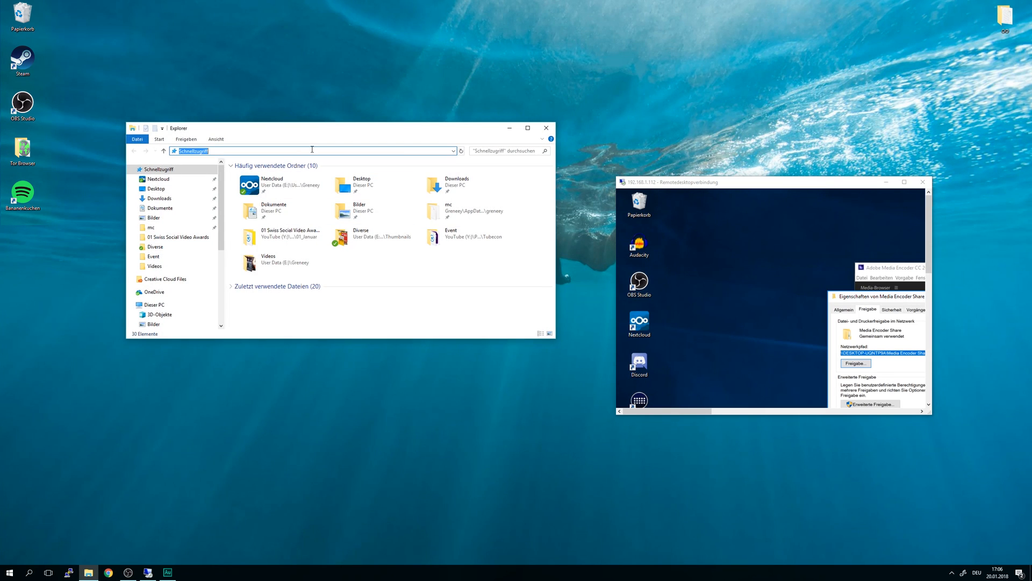
pyautogui.hotkey('ctrl', 'v')
pyautogui.press('Return')
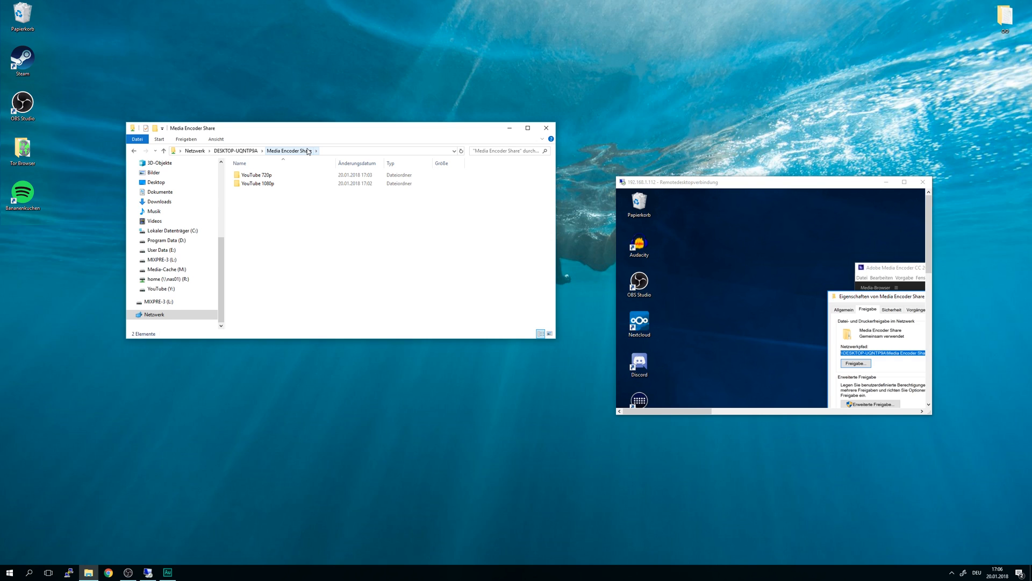
# Step: Create a Test.txt text document in the share, then return to the host in full screen
pyautogui.rightClick(236, 215)
pyautogui.moveTo(205, 303)
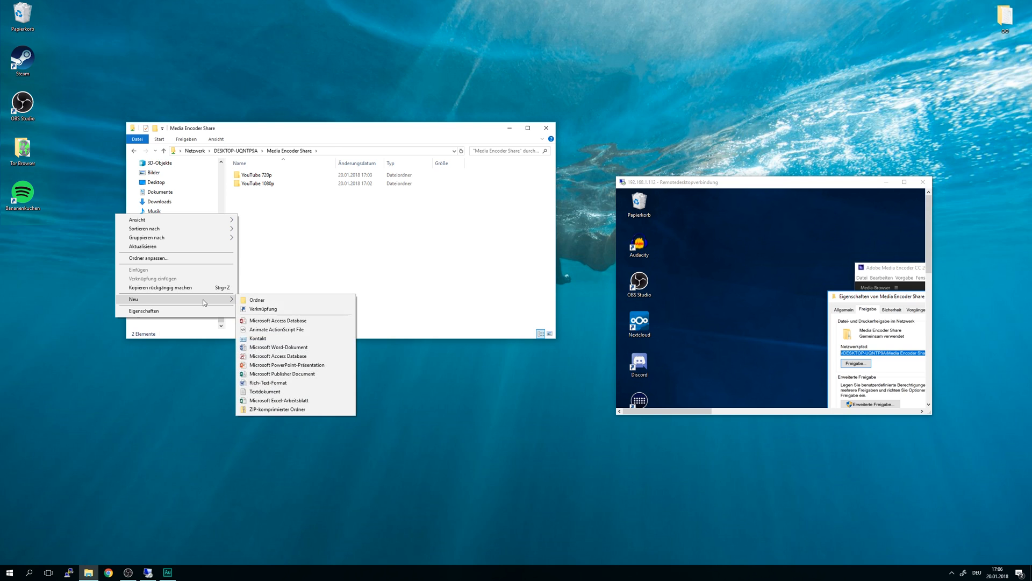
pyautogui.click(266, 391)
pyautogui.write('Test.txt')
pyautogui.press('Return')
pyautogui.press('Return')
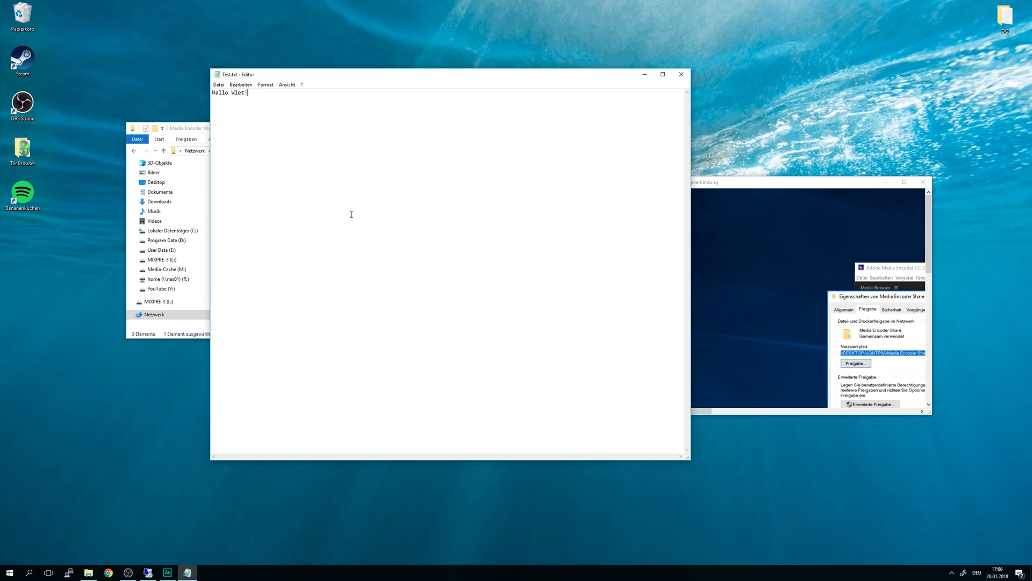
pyautogui.click(682, 75)
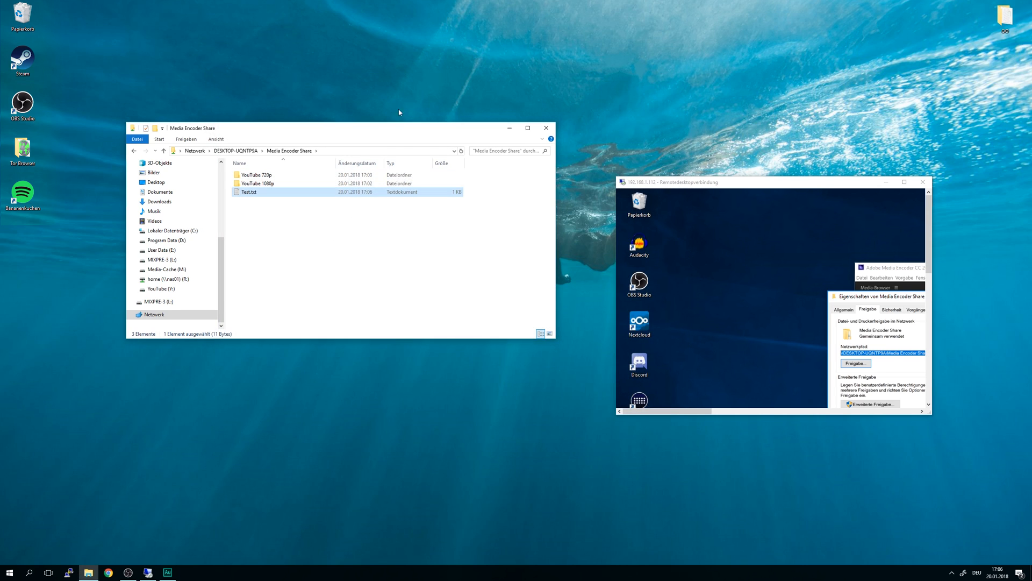
pyautogui.click(256, 240)
pyautogui.doubleClick(706, 183)
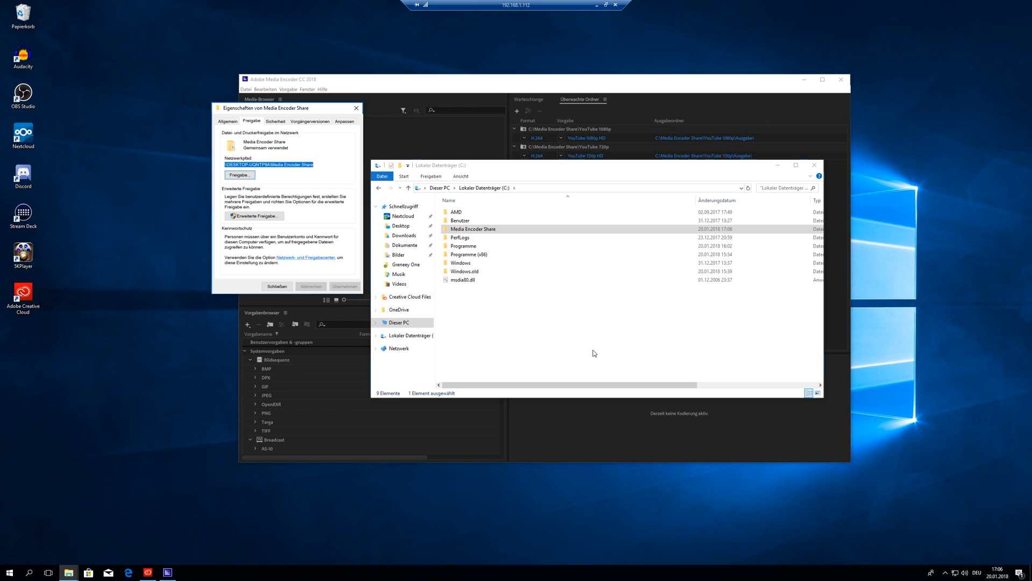
# Step: On the host, open Media Encoder Share and check the Test file's content
pyautogui.click(511, 326)
pyautogui.doubleClick(480, 229)
pyautogui.doubleClick(463, 229)
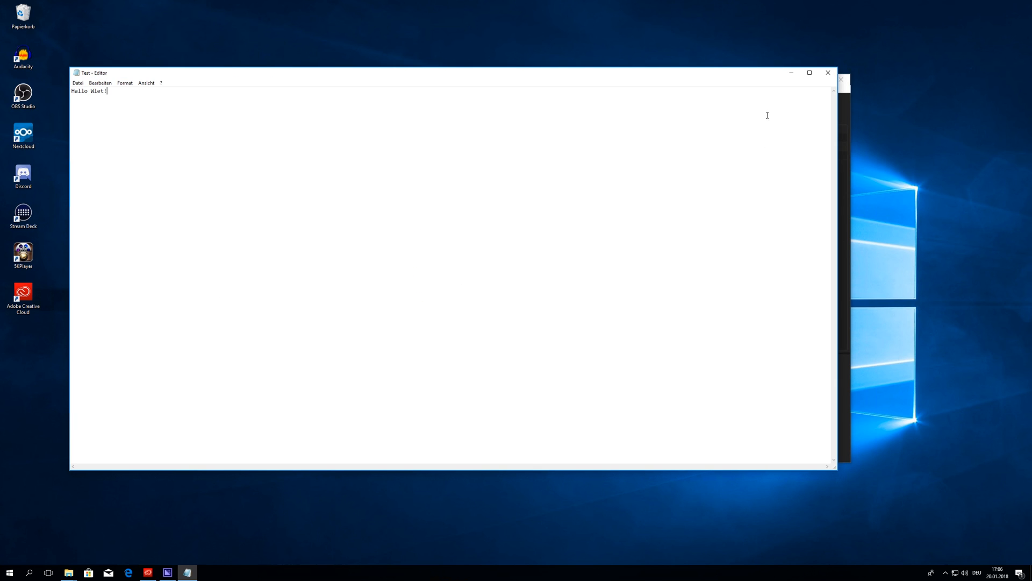
pyautogui.click(828, 72)
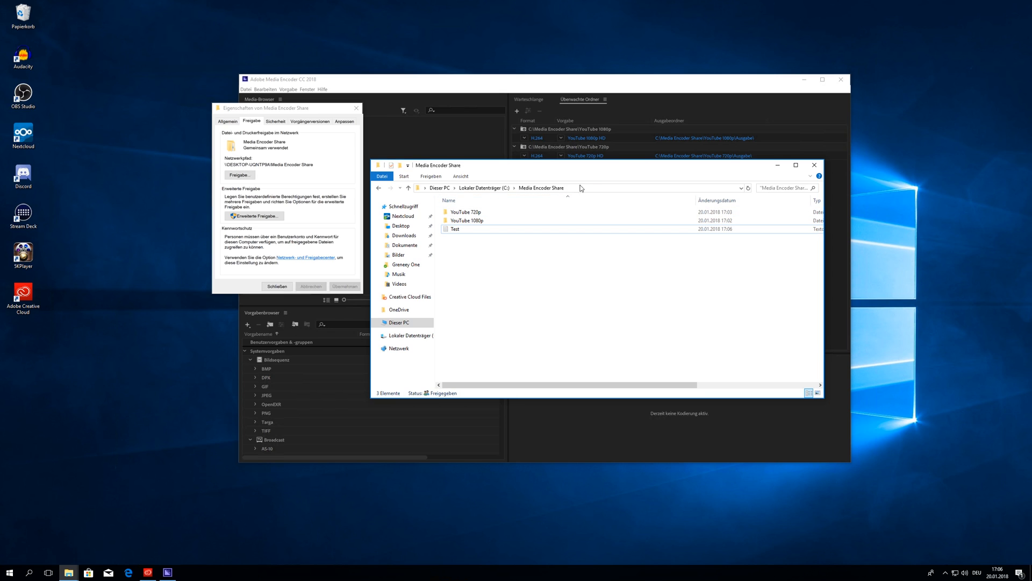
# Step: Delete the Test file from the host's share and switch back to the local PC's view
pyautogui.click(423, 188)
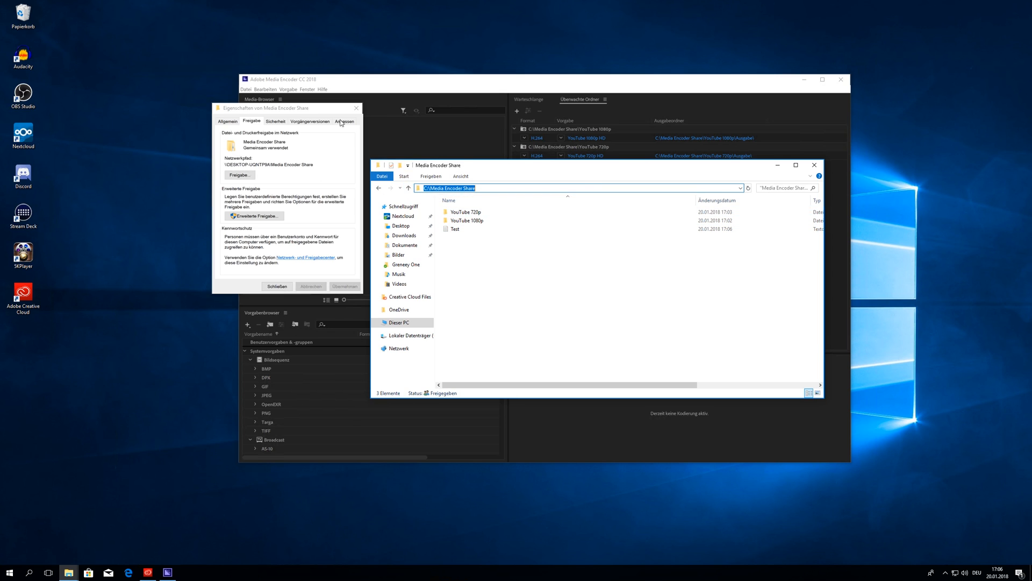
pyautogui.click(446, 229)
pyautogui.press('Delete')
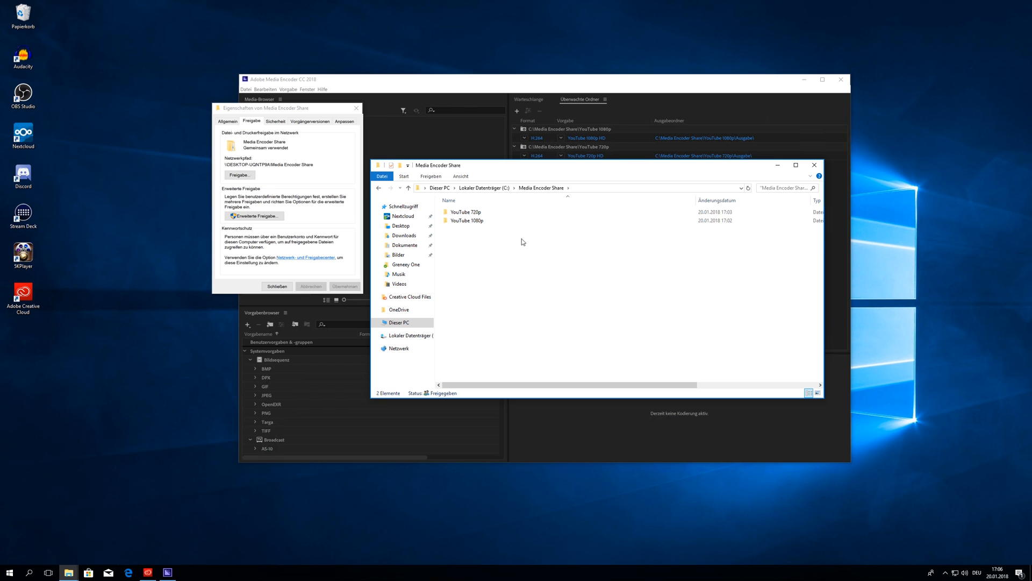
pyautogui.doubleClick(529, 4)
pyautogui.click(474, 260)
pyautogui.moveTo(338, 199); pyautogui.dragTo(339, 245)
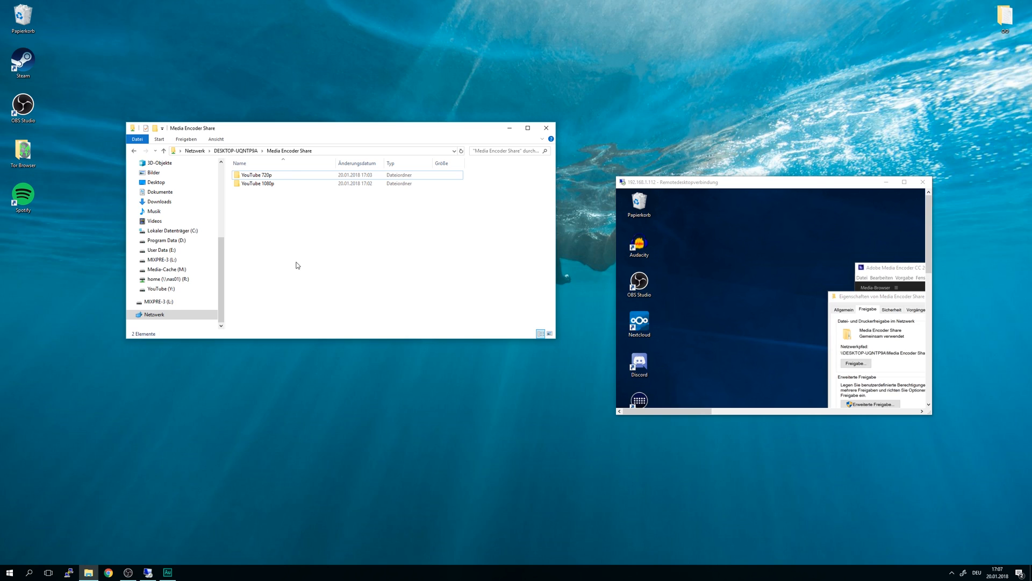
# Step: Select and deselect the YouTube 1080p and YouTube 720p folders in the share listing
pyautogui.moveTo(304, 257); pyautogui.dragTo(275, 175)
pyautogui.click(265, 226)
pyautogui.click(262, 186)
pyautogui.click(293, 241)
pyautogui.click(268, 176)
pyautogui.click(307, 230)
# Step: In a second Explorer window, browse YouTube (Y:) > Projects > 2017 > Tubecon > Event > Sony a 7s ii
pyautogui.rightClick(88, 572)
pyautogui.click(343, 365)
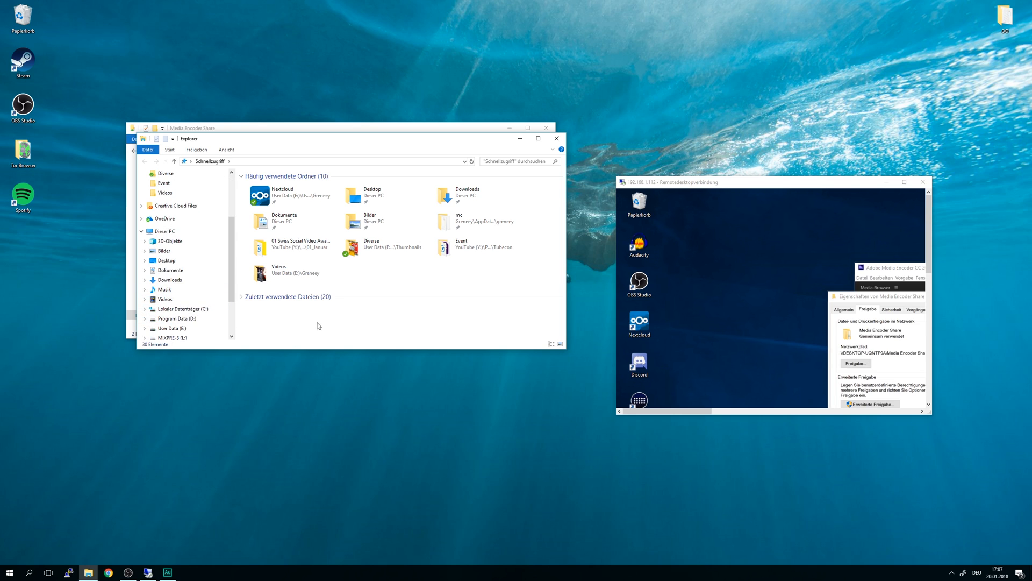
pyautogui.click(172, 300)
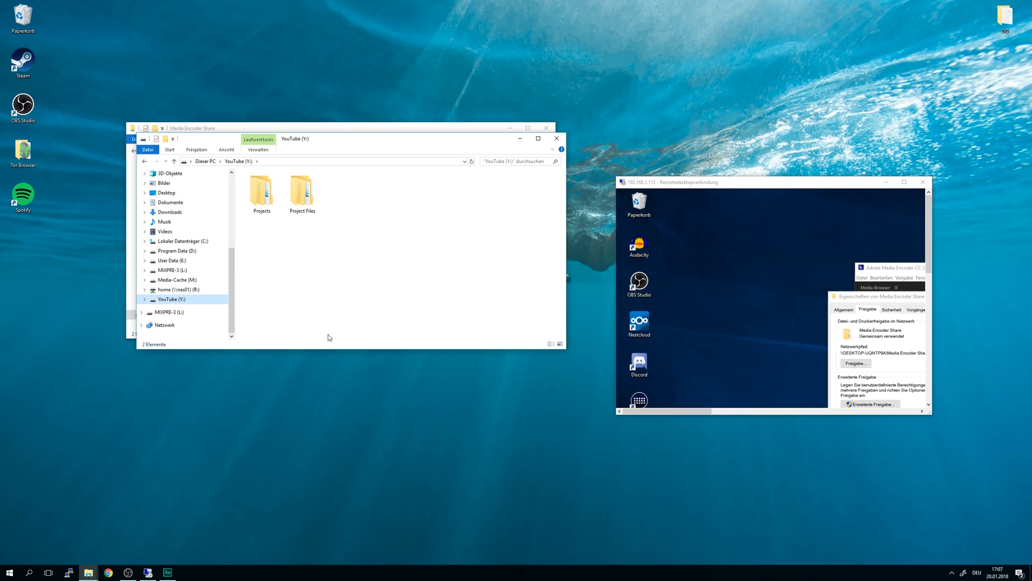
pyautogui.doubleClick(262, 196)
pyautogui.doubleClick(257, 186)
pyautogui.doubleClick(270, 221)
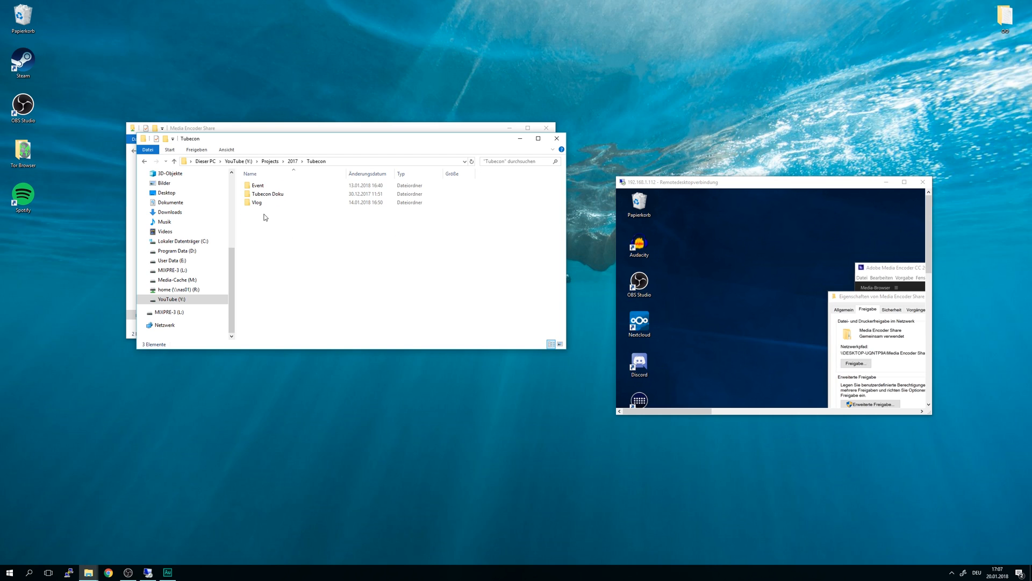
pyautogui.doubleClick(261, 185)
pyautogui.doubleClick(268, 222)
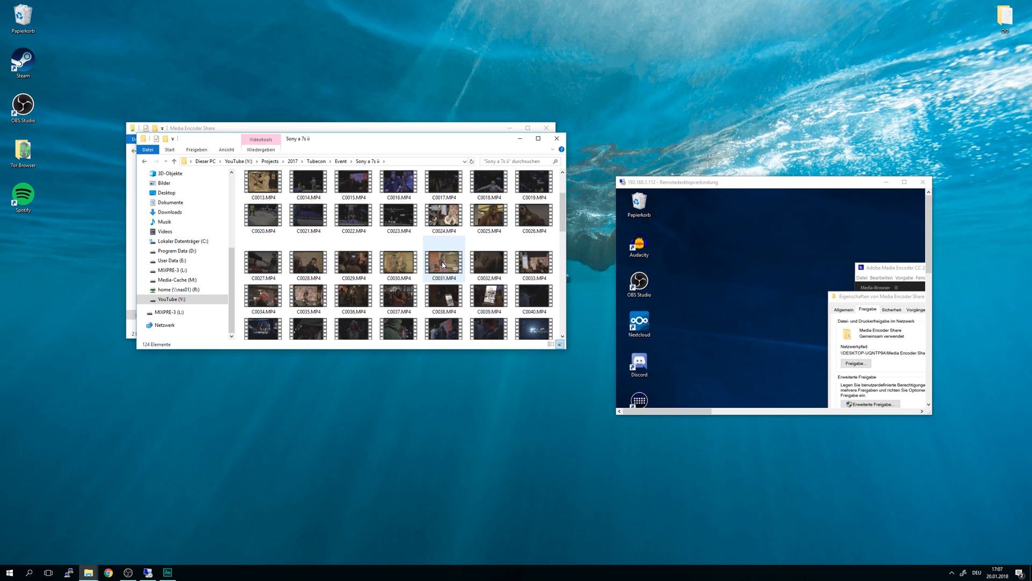
# Step: Confirm C0024.MP4 is 3840×2160 in its Properties details, then copy the clip
pyautogui.rightClick(449, 220)
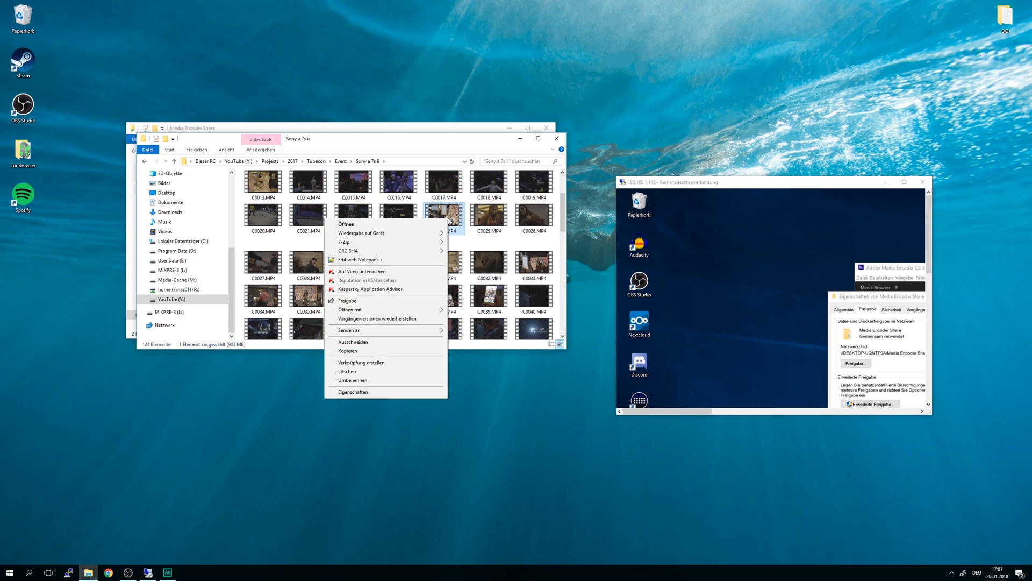
pyautogui.click(396, 391)
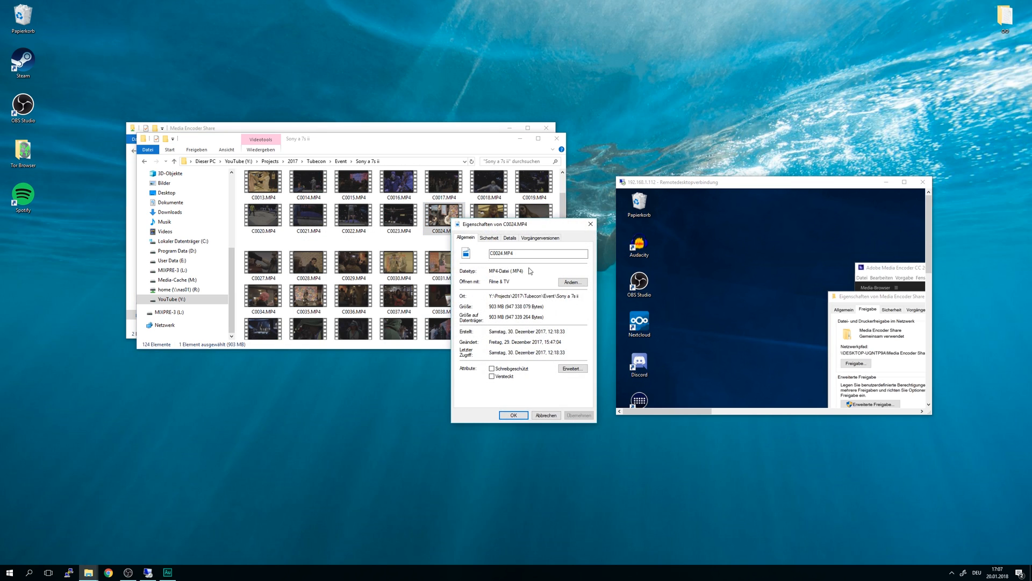
pyautogui.click(510, 238)
pyautogui.click(537, 322)
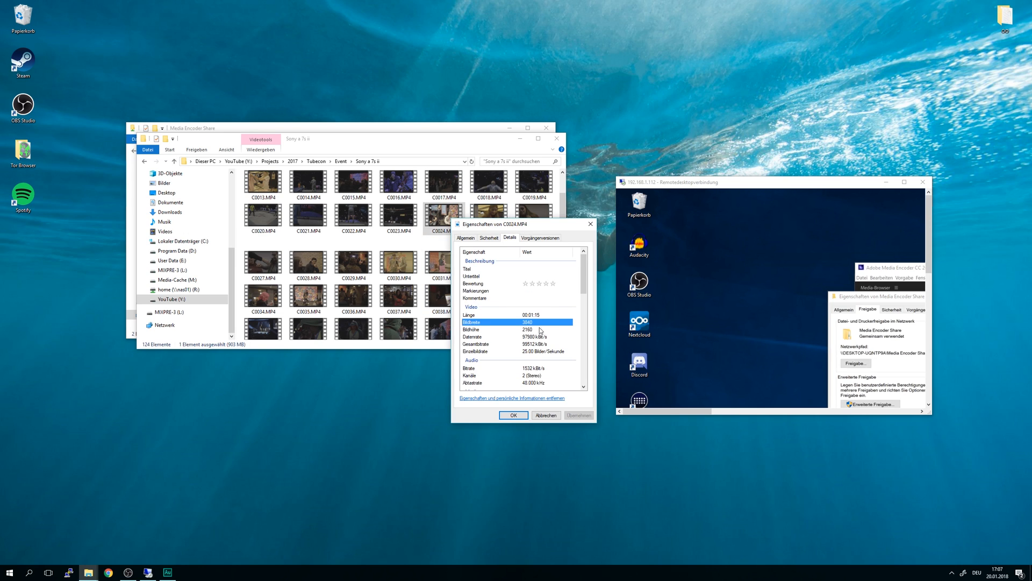
pyautogui.click(531, 330)
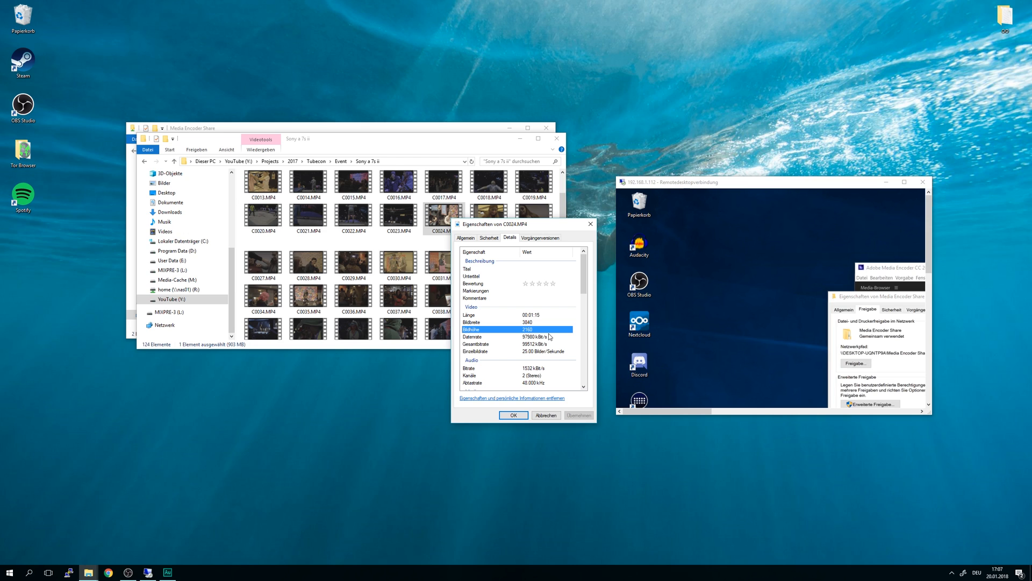
pyautogui.click(591, 224)
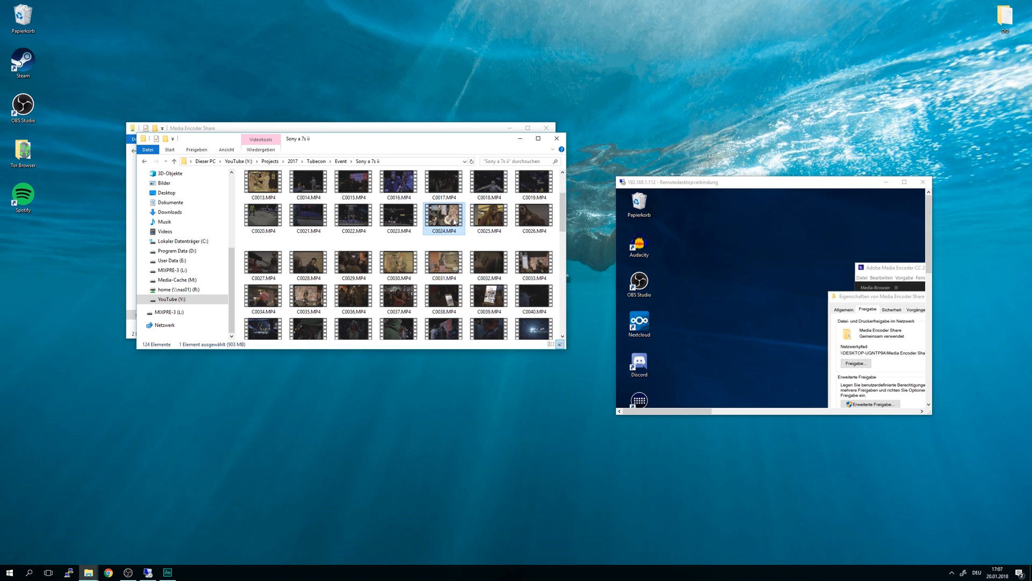
pyautogui.rightClick(457, 228)
pyautogui.click(369, 352)
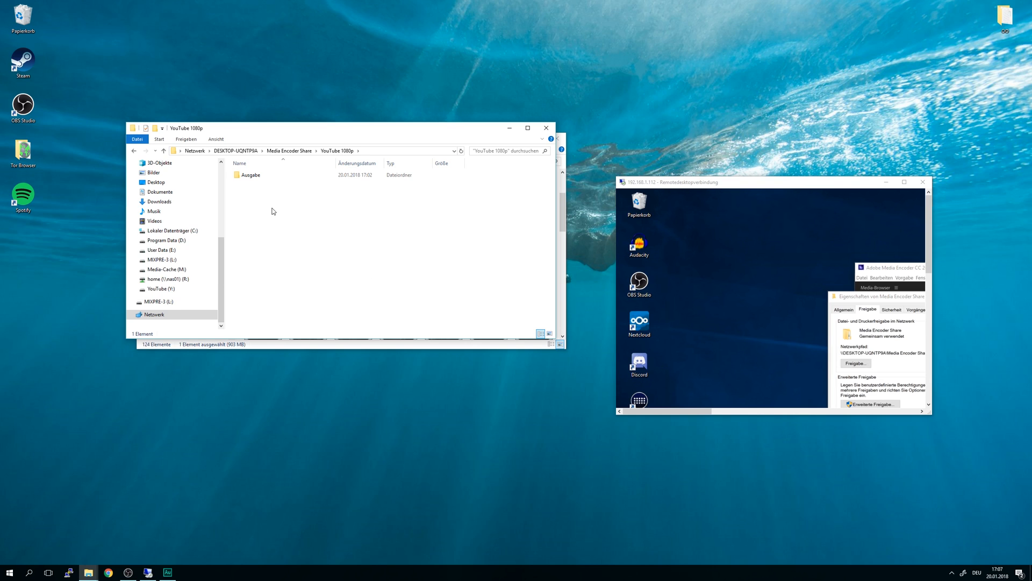
# Step: Paste C0024.MP4 into the shared YouTube 1080p folder beside Ausgabe and let the copy finish
pyautogui.rightClick(274, 211)
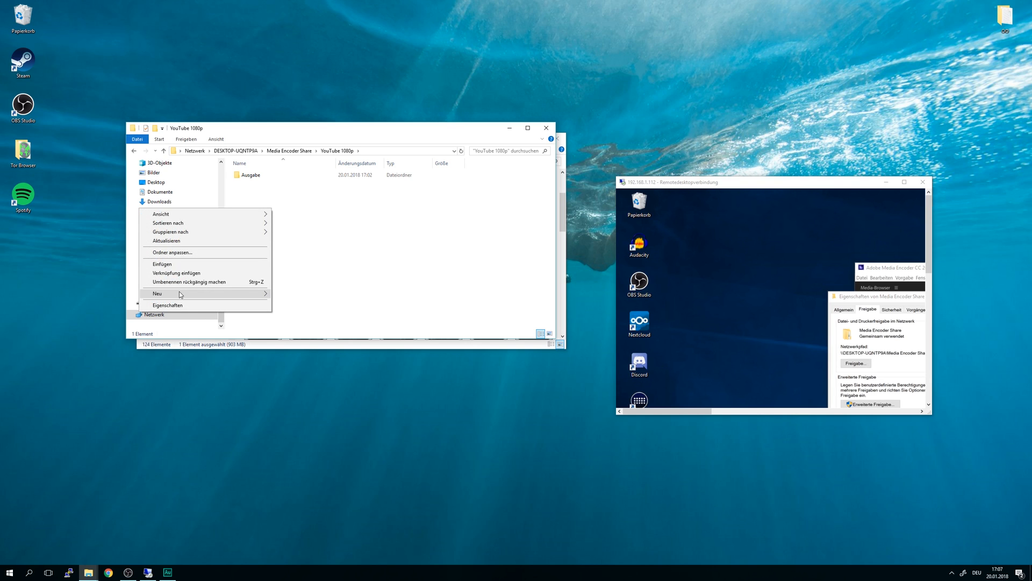
pyautogui.click(162, 264)
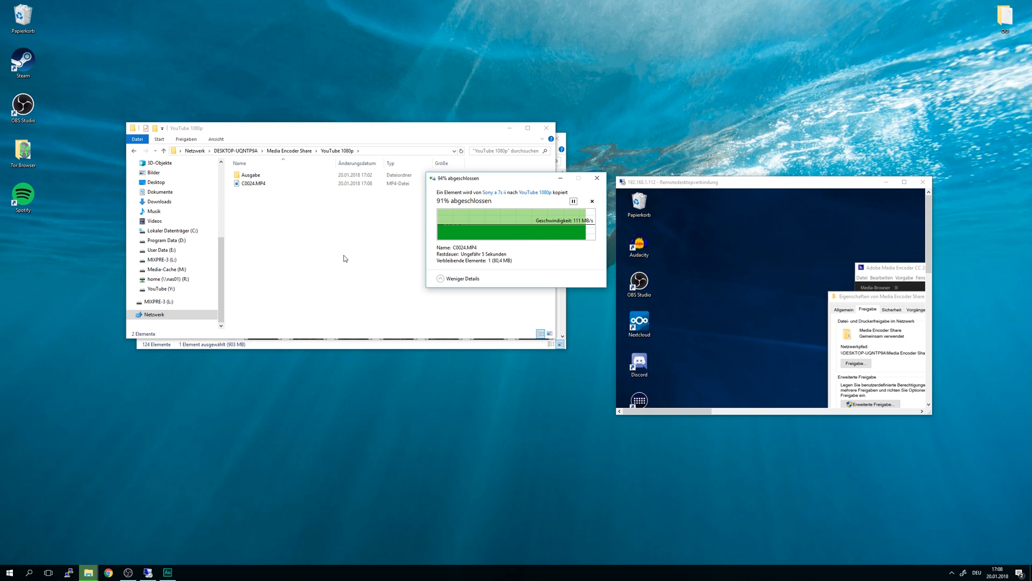
pyautogui.click(343, 255)
pyautogui.moveTo(286, 228); pyautogui.dragTo(234, 182)
pyautogui.click(300, 222)
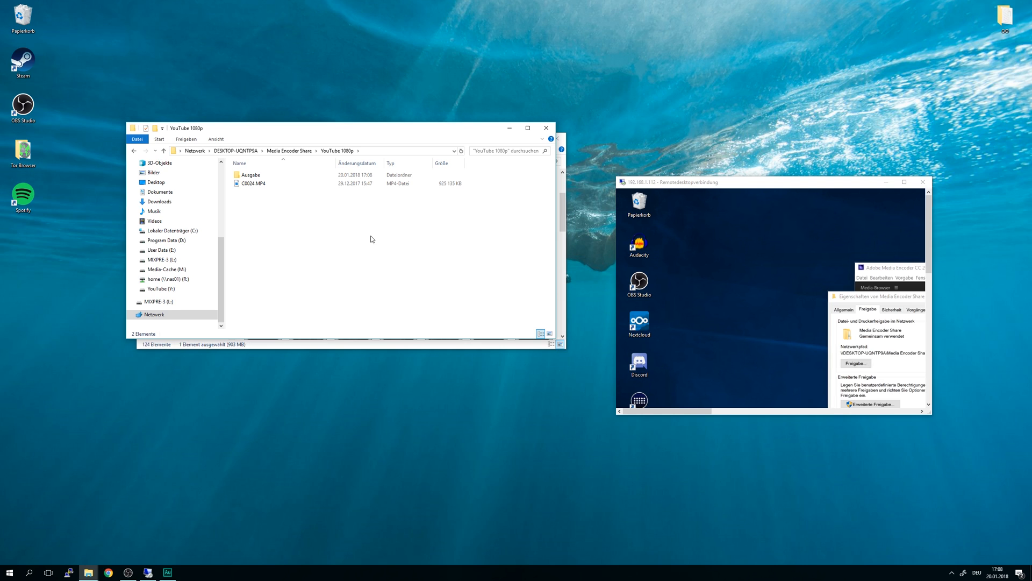
# Step: Put the remote desktop in full screen and bring Media Encoder forward to watch C0024.MP4 encode
pyautogui.doubleClick(676, 183)
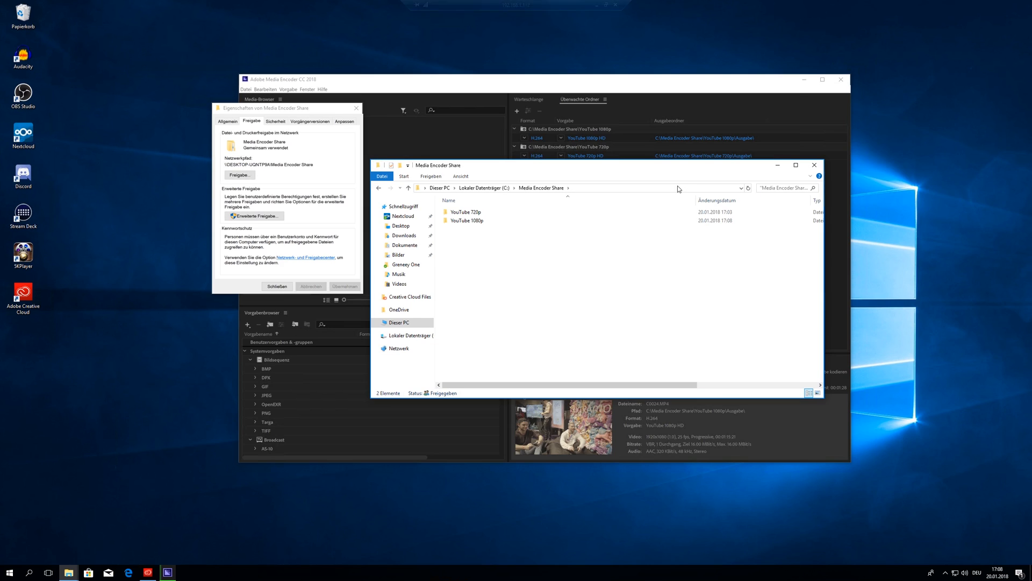
pyautogui.click(809, 419)
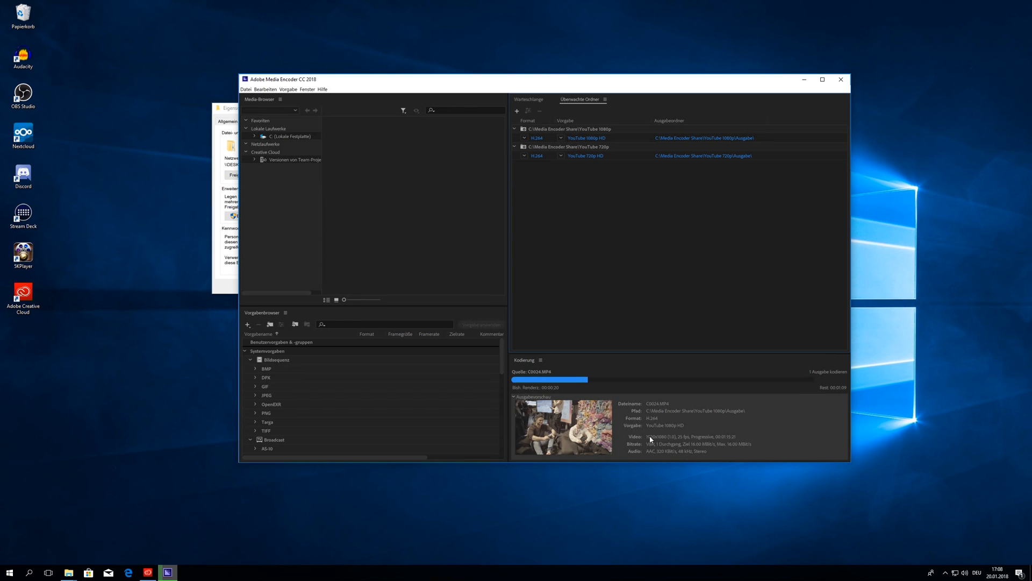
# Step: Confirm C0072.MP4 is 2160-high 4K footage in its Properties details
pyautogui.doubleClick(522, 9)
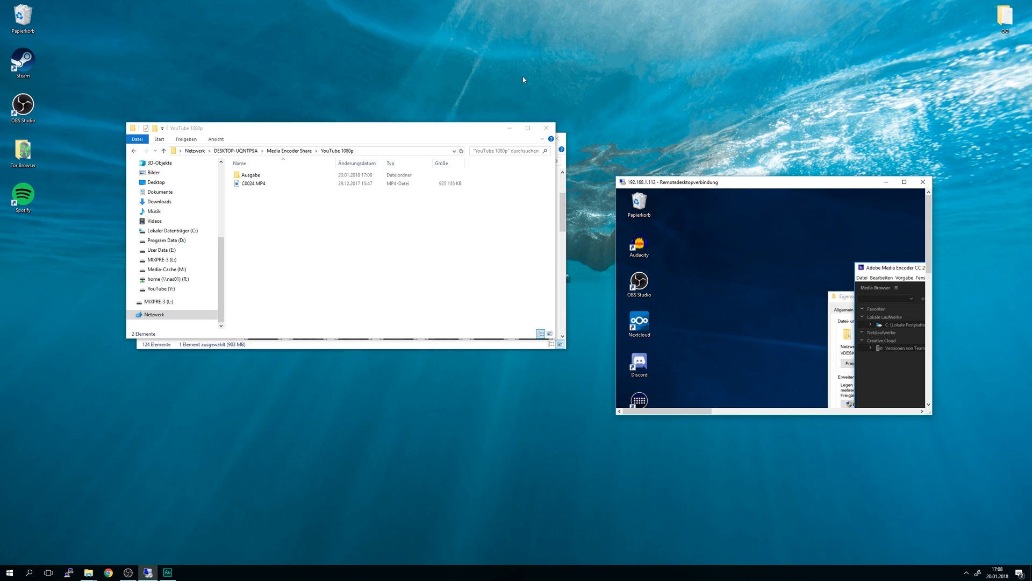
pyautogui.click(364, 347)
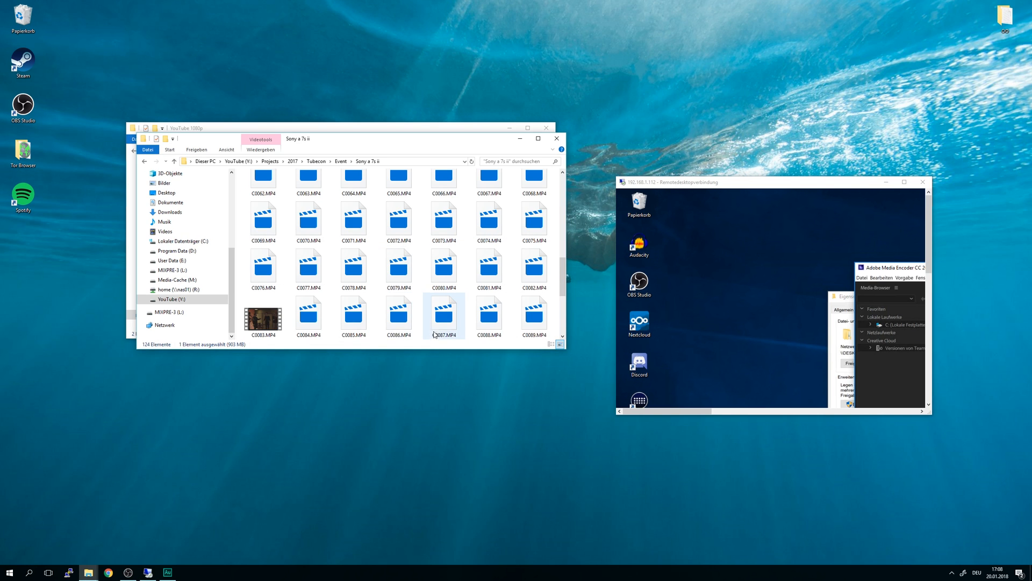
pyautogui.rightClick(270, 316)
pyautogui.click(309, 221)
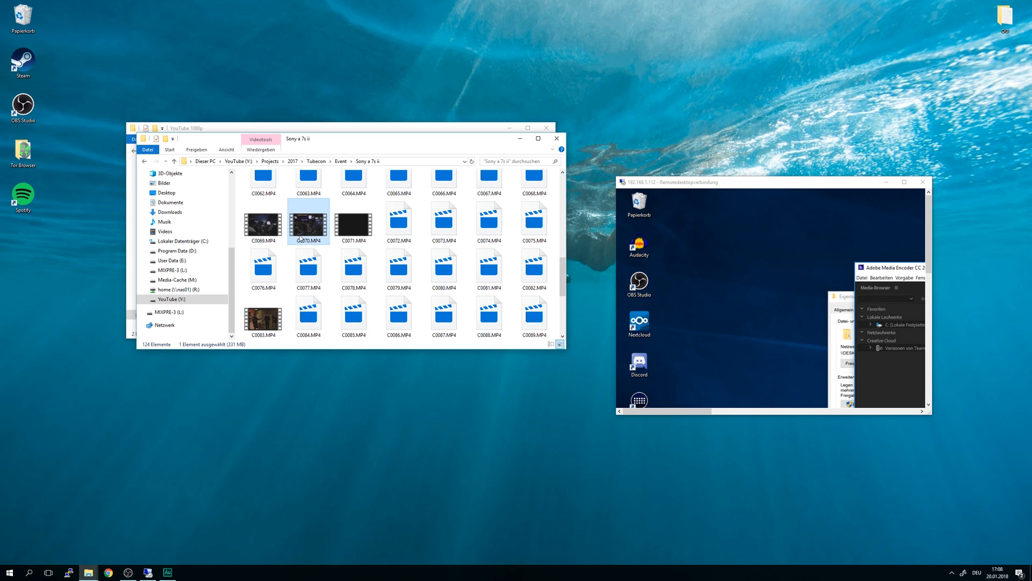
pyautogui.rightClick(392, 228)
pyautogui.click(301, 400)
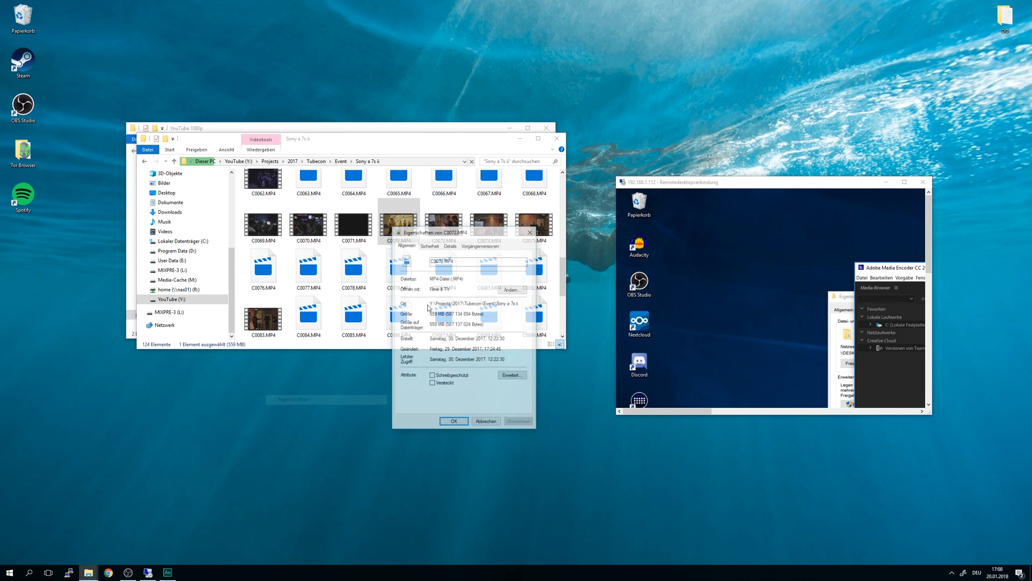
pyautogui.click(429, 245)
pyautogui.click(450, 245)
pyautogui.click(465, 337)
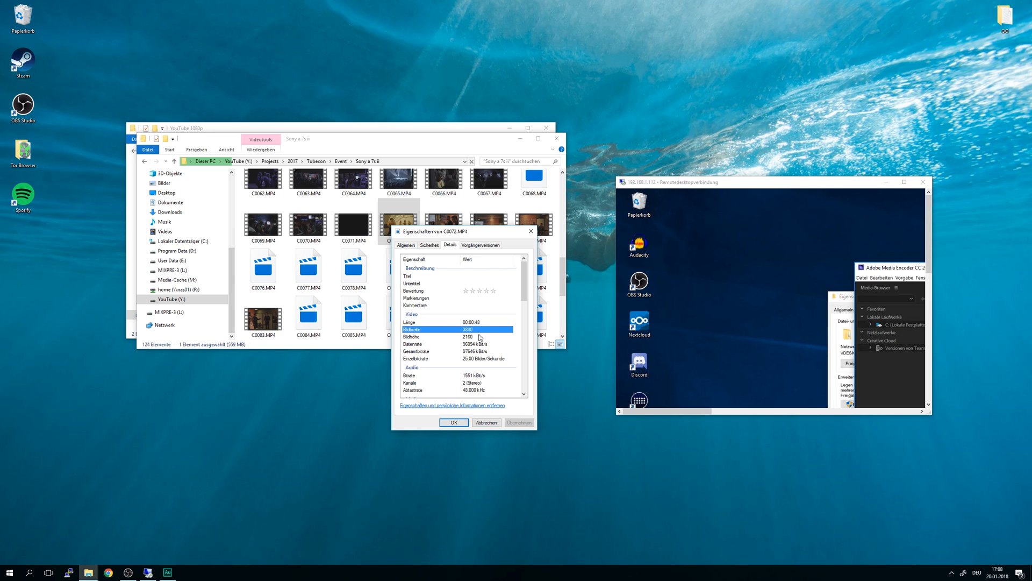
pyautogui.click(531, 232)
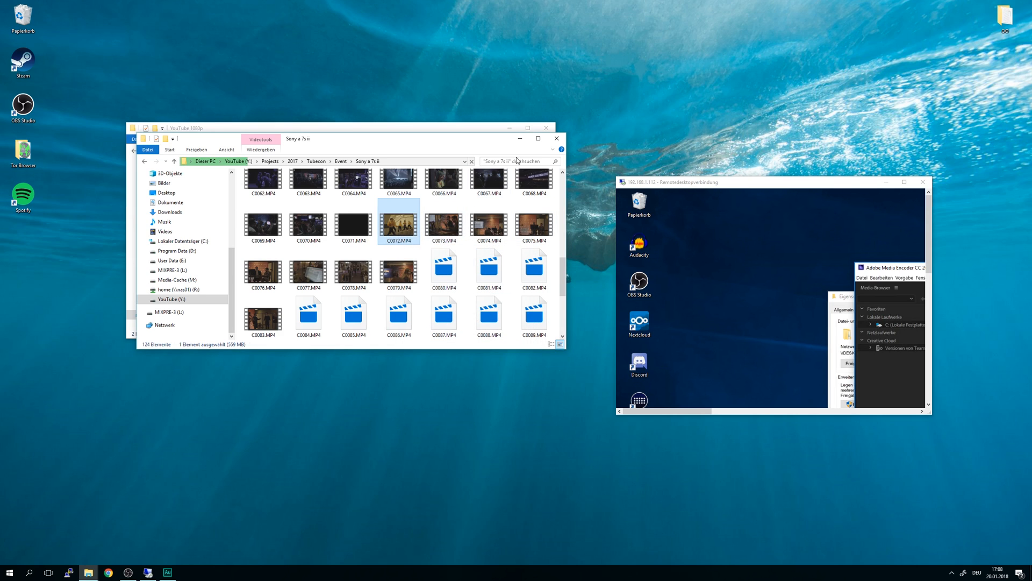
# Step: Paste C0072.MP4 into the Media Encoder Share > YouTube 720p watch folder
pyautogui.click(527, 138)
pyautogui.click(290, 150)
pyautogui.doubleClick(257, 174)
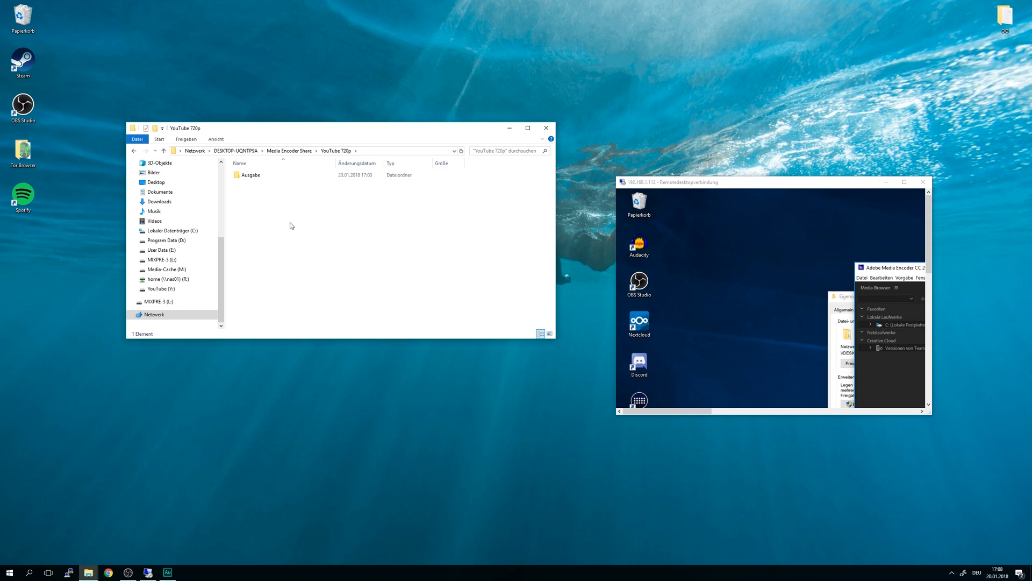
pyautogui.hotkey('ctrl', 'v')
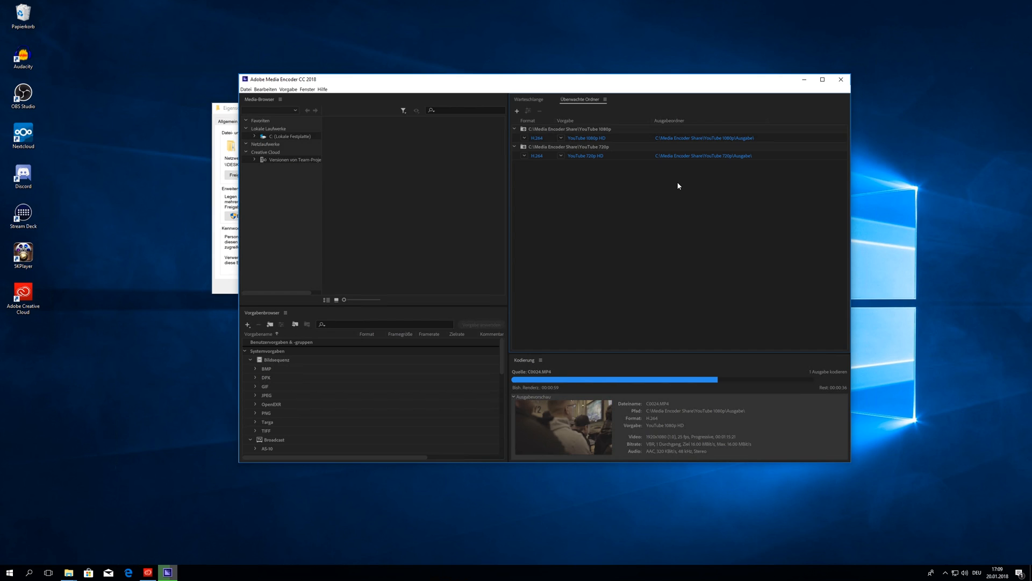
# Step: Show the Warteschlange queue and inspect the C0024.MP4 and C0072.MP4 entries' encoding progress
pyautogui.click(530, 100)
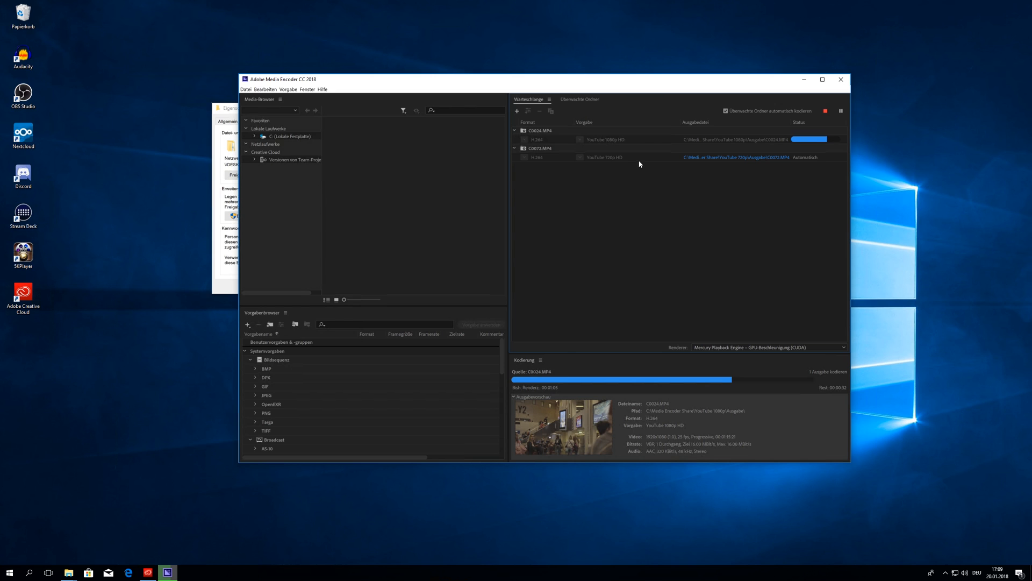
pyautogui.click(603, 157)
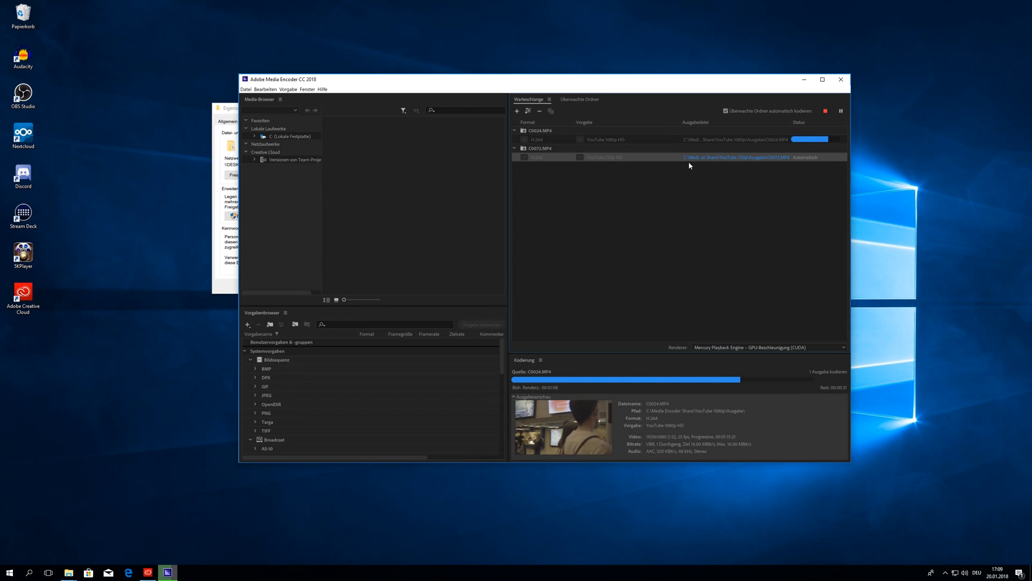
pyautogui.click(801, 170)
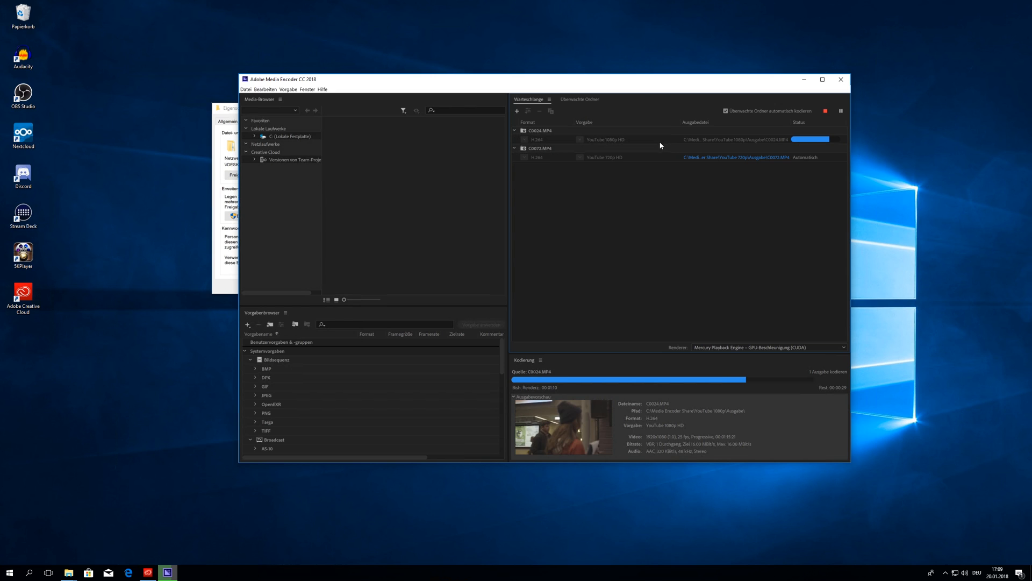
pyautogui.click(599, 138)
pyautogui.click(645, 258)
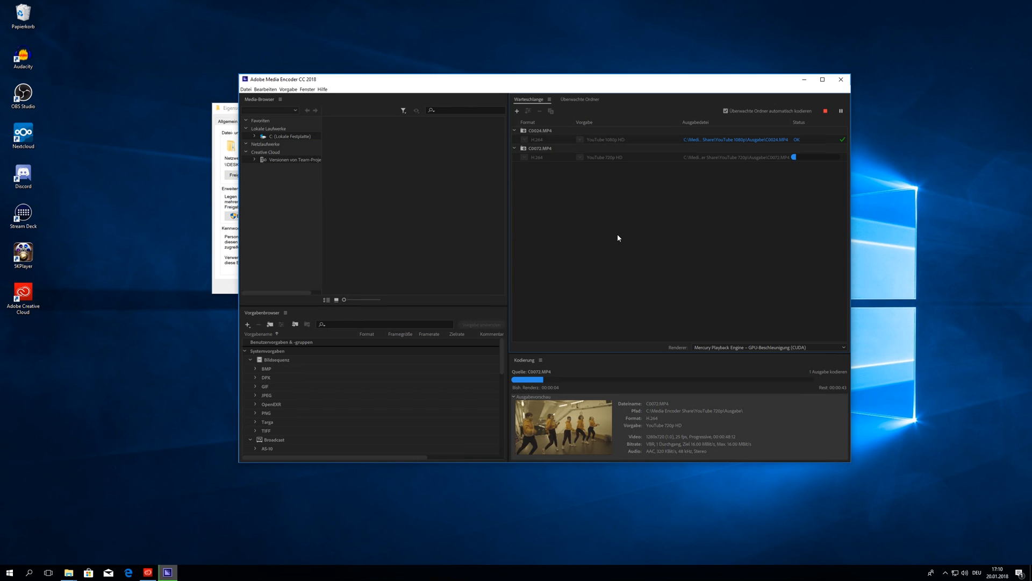
# Step: Browse to Media Encoder Share > YouTube 1080p > Quelle > 20.01.2018 17-10-03
pyautogui.doubleClick(556, 6)
pyautogui.click(289, 151)
pyautogui.click(258, 184)
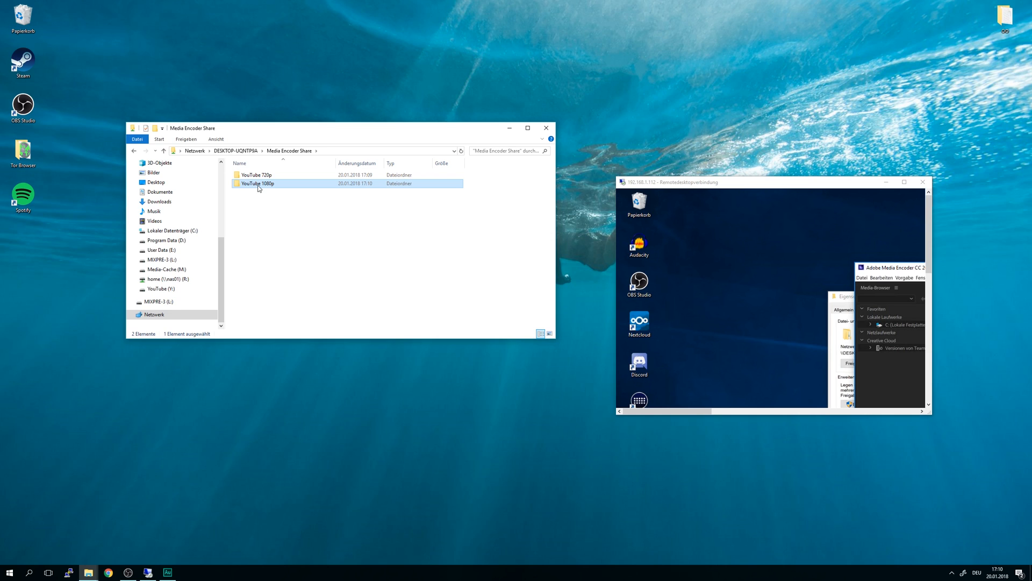
pyautogui.doubleClick(258, 185)
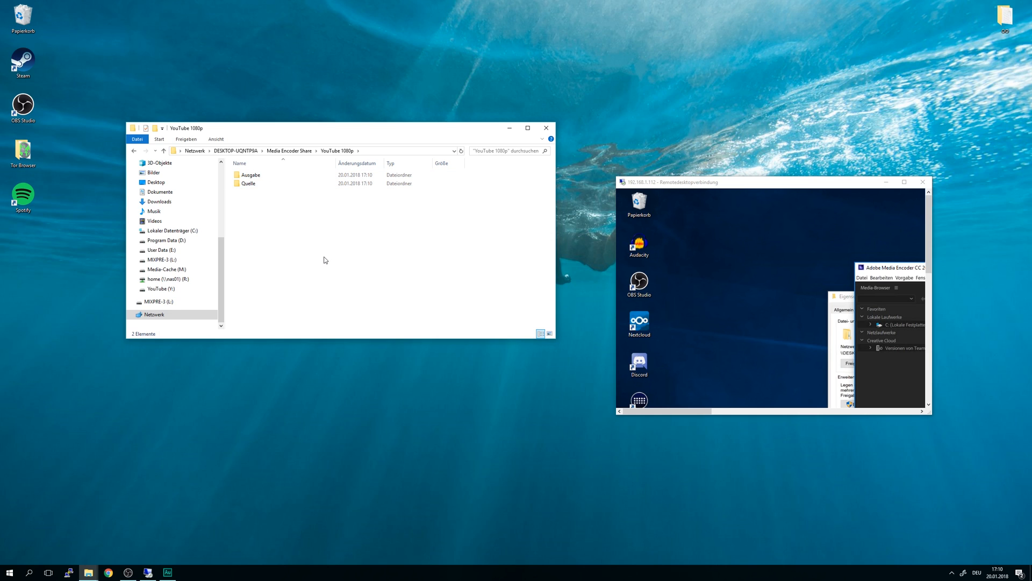
pyautogui.moveTo(323, 257); pyautogui.dragTo(267, 172)
pyautogui.click(277, 196)
pyautogui.click(256, 186)
pyautogui.doubleClick(256, 186)
pyautogui.click(330, 176)
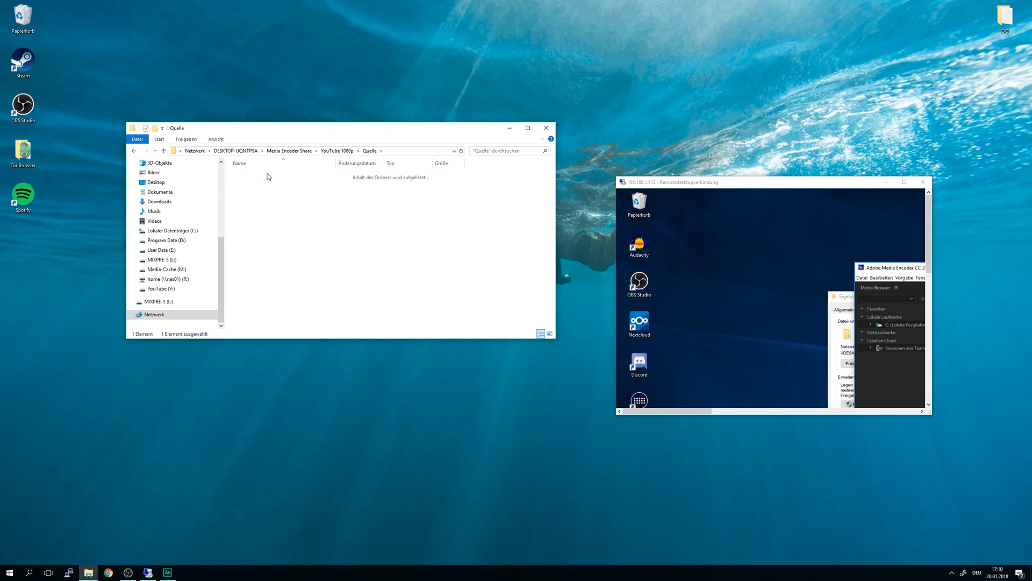
pyautogui.doubleClick(268, 176)
pyautogui.click(353, 231)
# Step: Verify the original C0024.MP4 has a 3840 frame width in its Properties details
pyautogui.rightClick(265, 172)
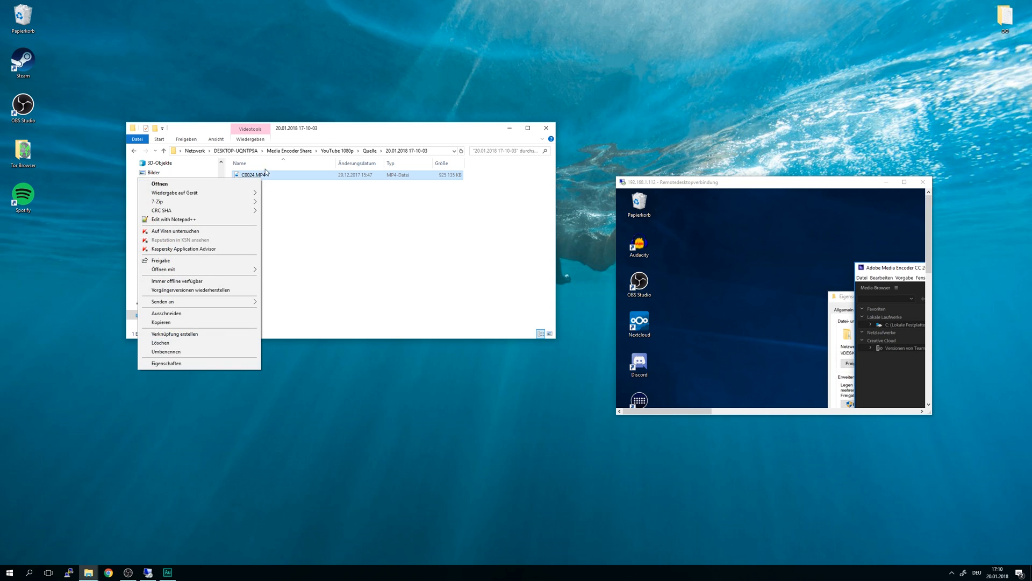
pyautogui.click(193, 364)
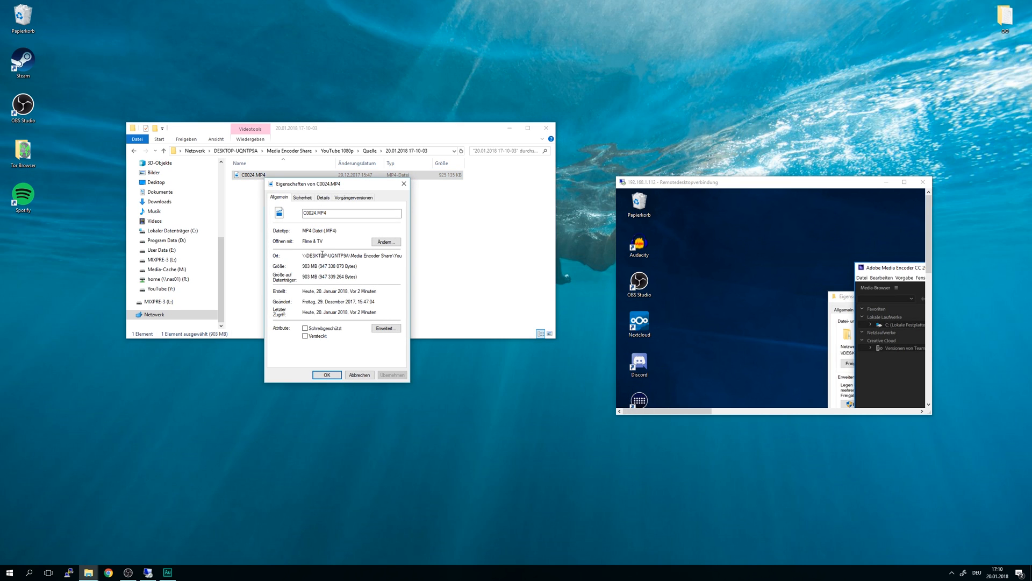
pyautogui.click(310, 198)
pyautogui.click(323, 198)
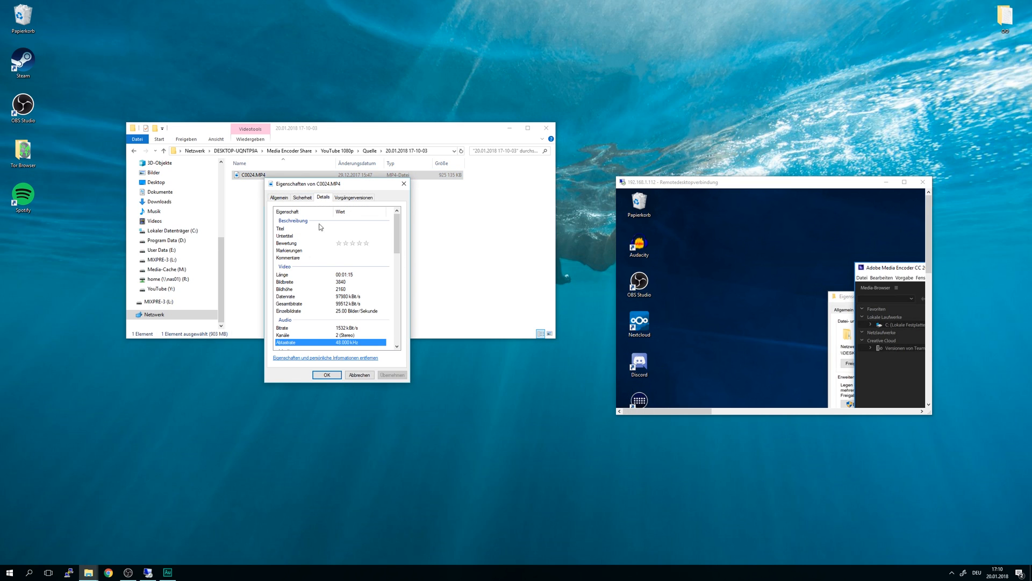
pyautogui.click(347, 283)
pyautogui.click(403, 183)
# Step: Open the Ausgabe folder and verify the encoded C0024.MP4 has a 1080 frame height
pyautogui.hotkey('alt', 'Up')
pyautogui.hotkey('alt', 'Up')
pyautogui.click(260, 223)
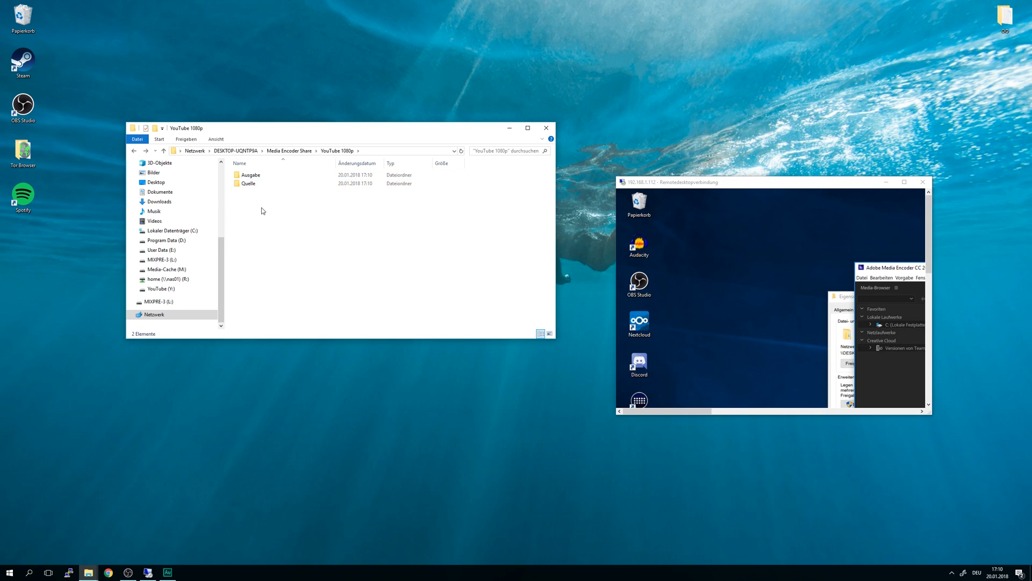
pyautogui.doubleClick(274, 178)
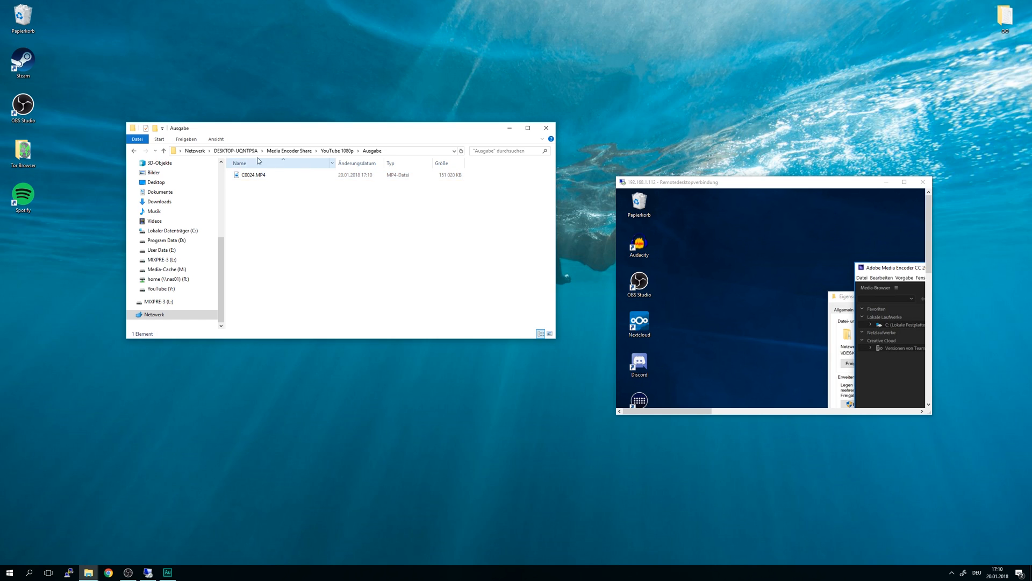
pyautogui.rightClick(264, 180)
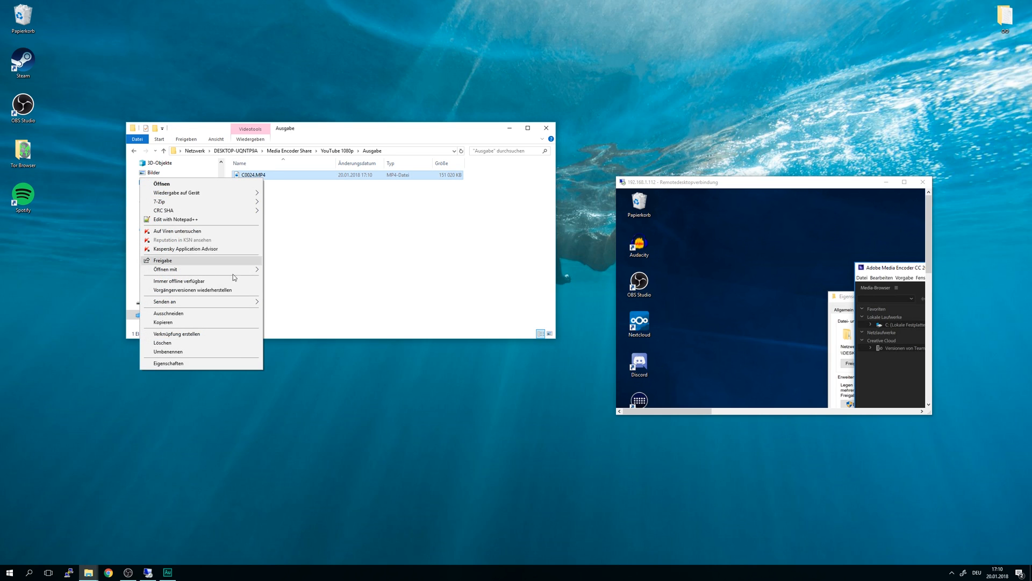
pyautogui.click(194, 364)
pyautogui.click(325, 197)
pyautogui.click(350, 289)
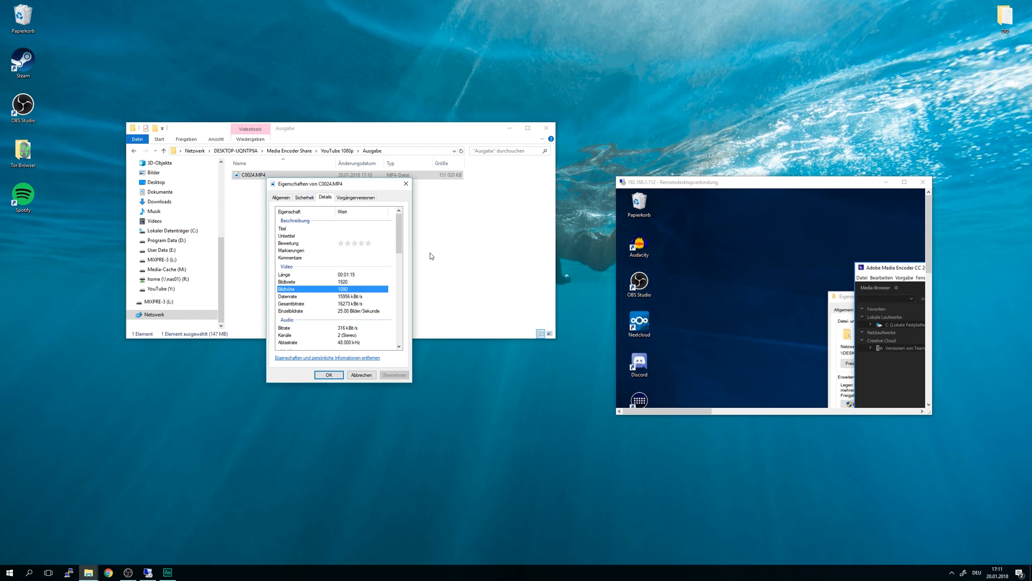